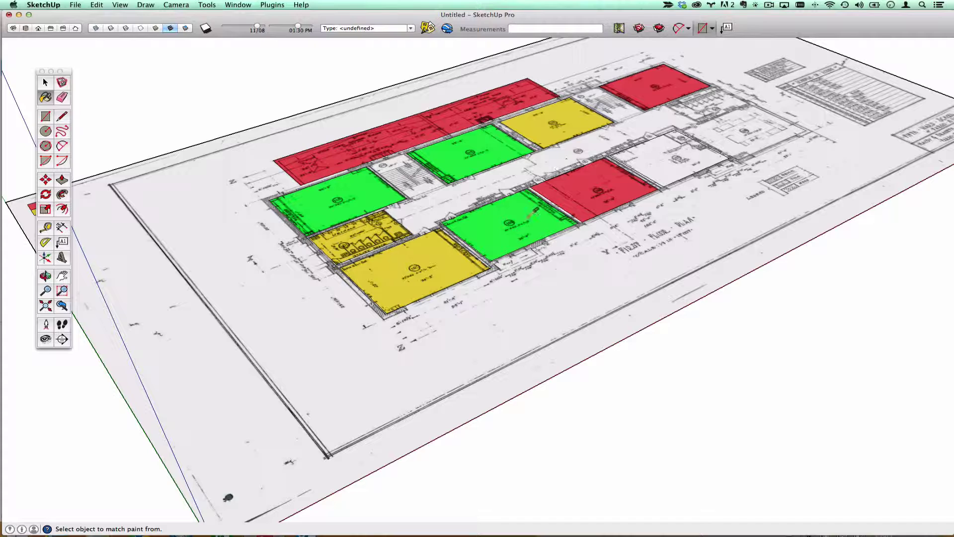
# - Sample the yellow material from a room and paint the green lower middle classroom and the surrounding plan background with it
pyautogui.keyDown('alt'); pyautogui.click(552, 126); pyautogui.keyUp('alt')
pyautogui.click(542, 157)
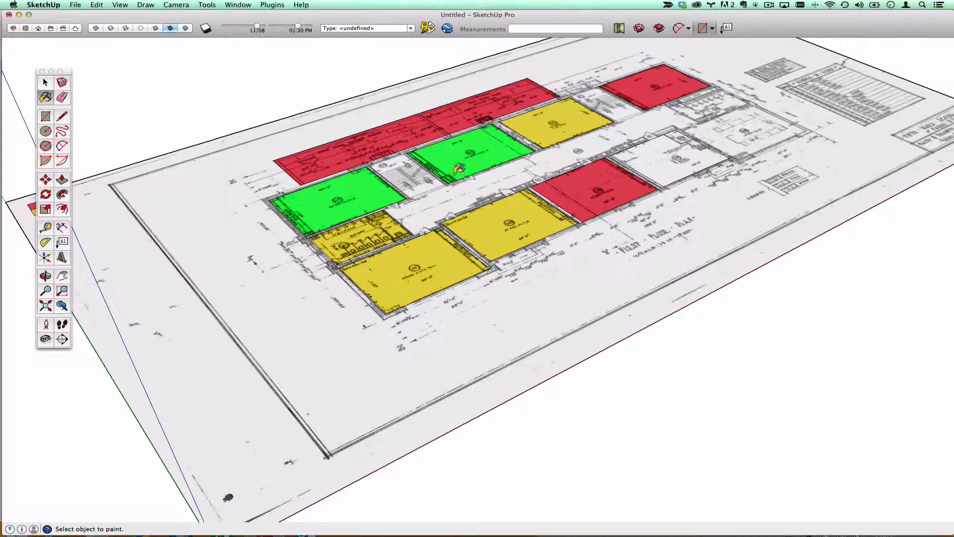
pyautogui.press('super')
pyautogui.keyDown('super'); pyautogui.click(569, 115); pyautogui.keyUp('super')
pyautogui.click(836, 166)
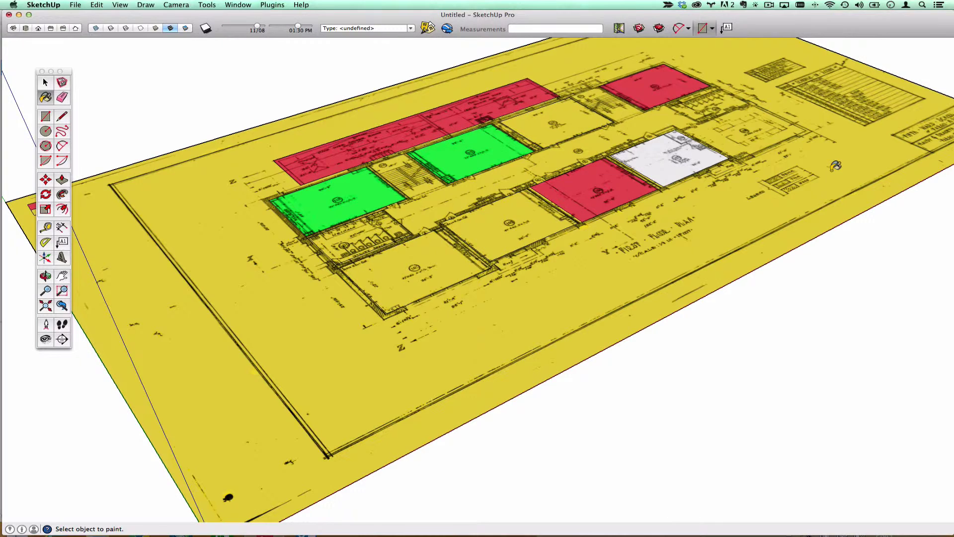
# - Draw two rectangles below the floor plan, about 36' by 8' 10" and about 16' 5" by 10' 2"
pyautogui.click(45, 116)
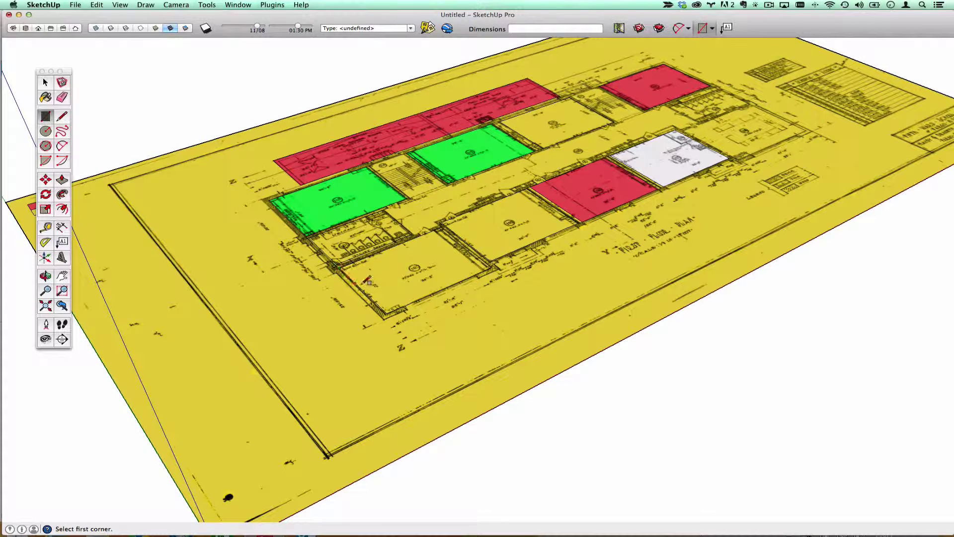
pyautogui.click(453, 312)
pyautogui.click(590, 279)
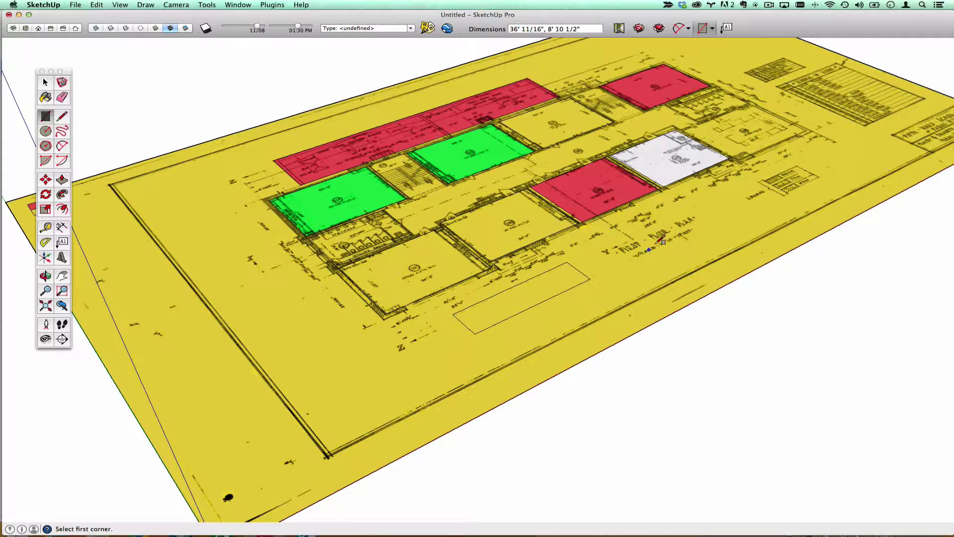
pyautogui.click(666, 232)
pyautogui.click(655, 264)
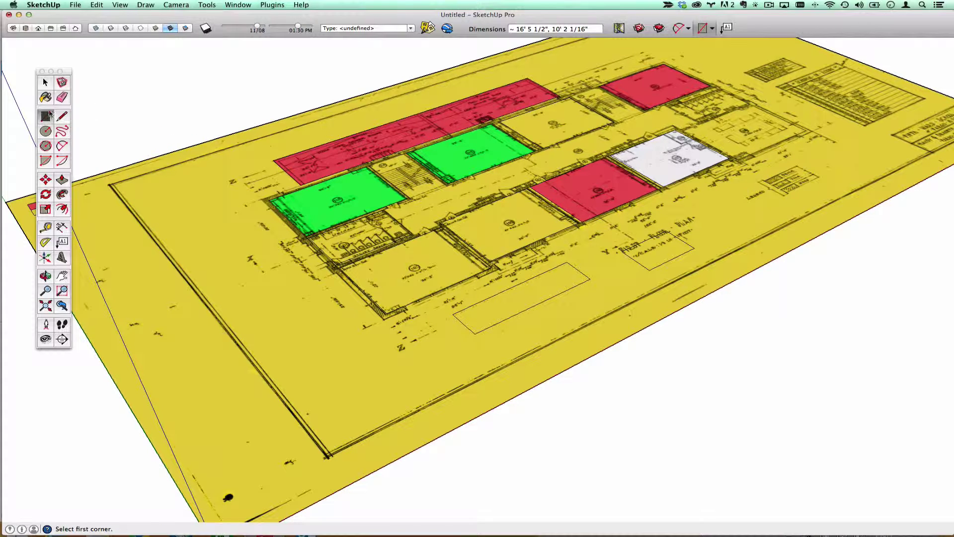
# - Sample the green material from the upper classroom and paint both new rectangles with it
pyautogui.click(45, 97)
pyautogui.press('super')
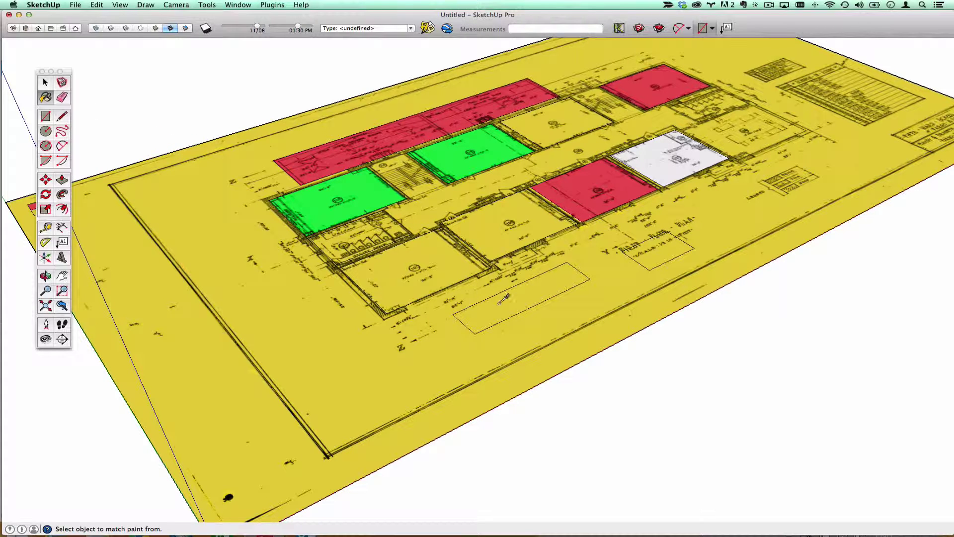
pyautogui.keyDown('super'); pyautogui.click(359, 185); pyautogui.keyUp('super')
pyautogui.click(522, 298)
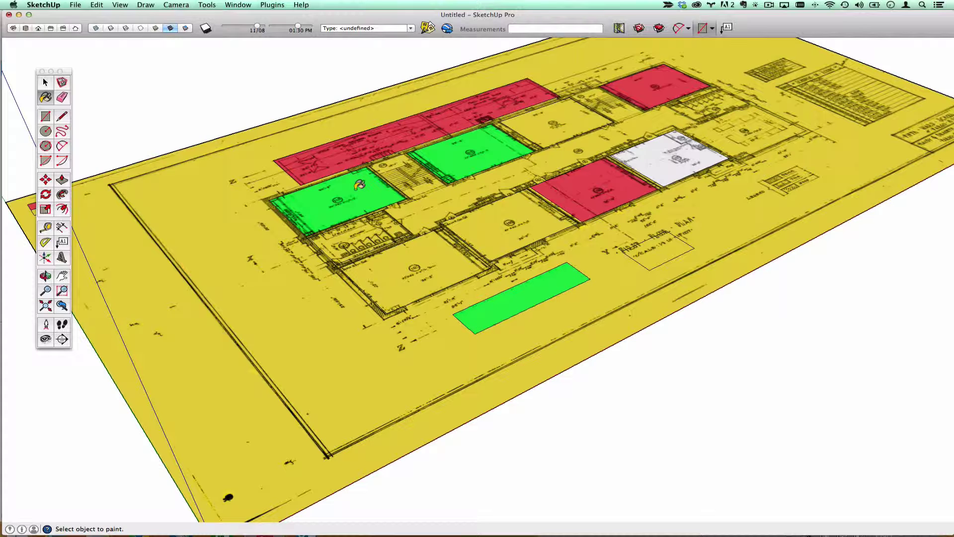
pyautogui.click(668, 246)
# - Repaint the yellow background face around the rooms with the plain white floor plan material
pyautogui.press('super')
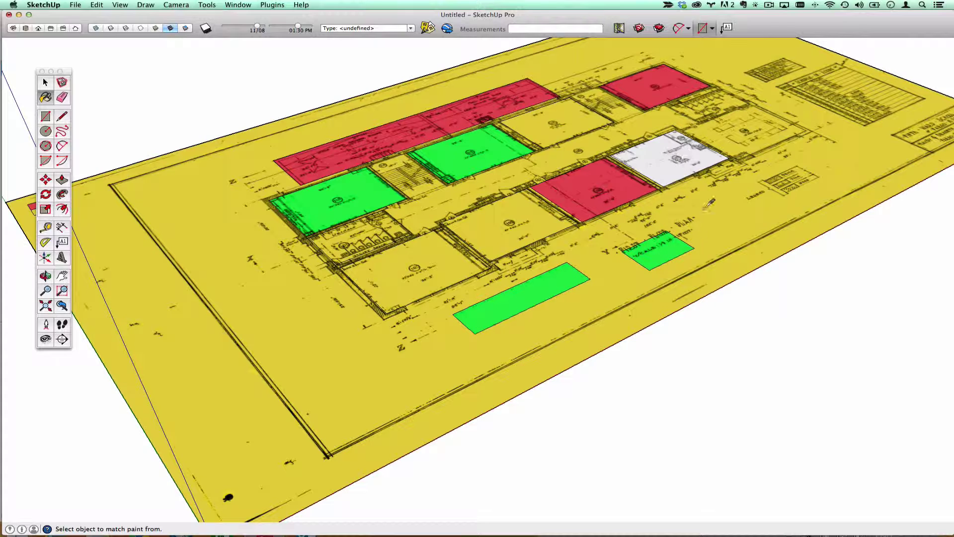
pyautogui.keyDown('super'); pyautogui.click(719, 197); pyautogui.keyUp('super')
pyautogui.click(720, 198)
pyautogui.scroll(-4, 636, 200)
pyautogui.moveTo(668, 165); pyautogui.dragTo(370, 309, button='middle')
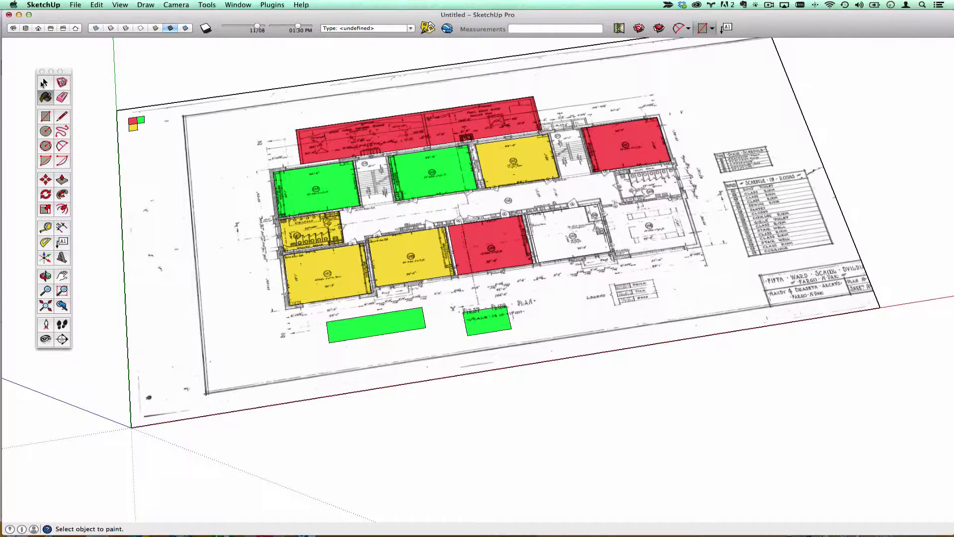
# - Measure the total area covered by the yellow material, starting from the utility space face
pyautogui.click(44, 82)
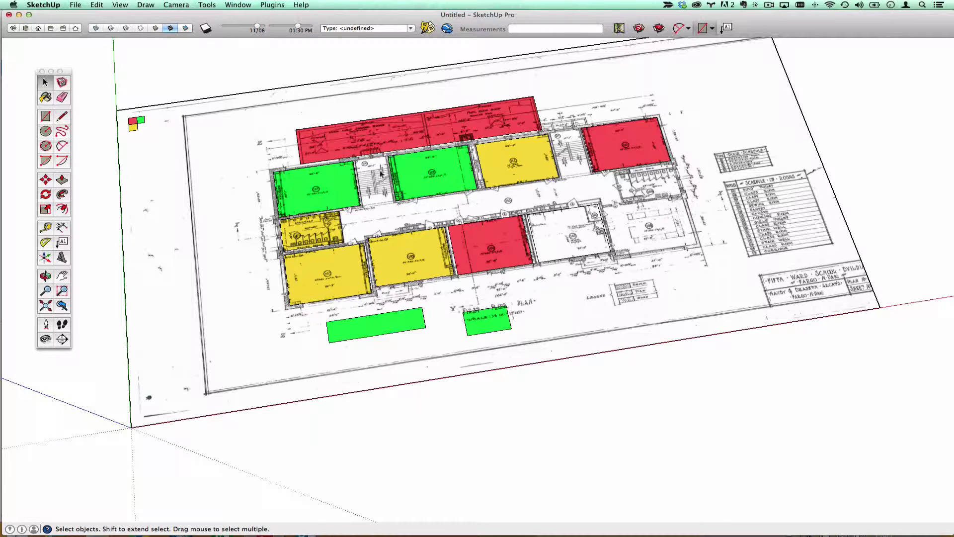
pyautogui.rightClick(324, 232)
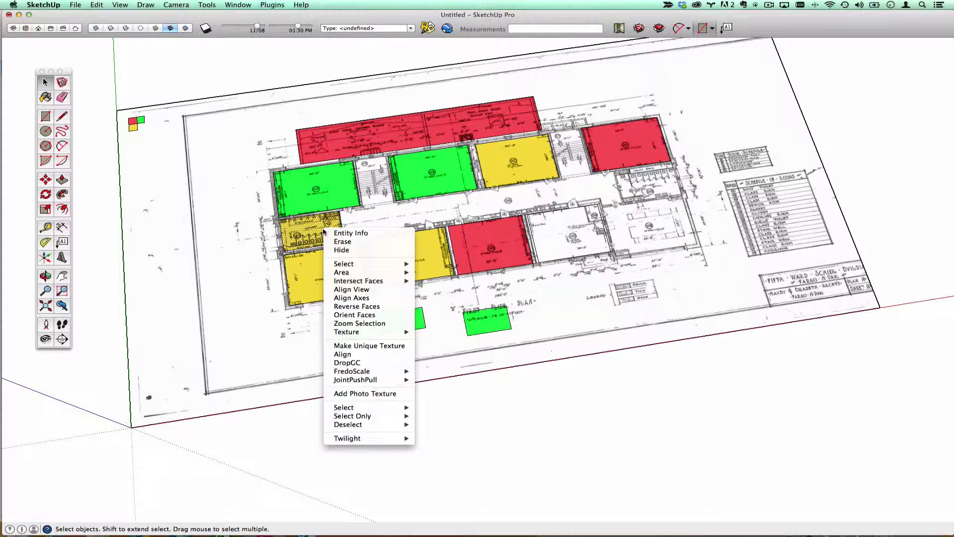
pyautogui.moveTo(351, 273)
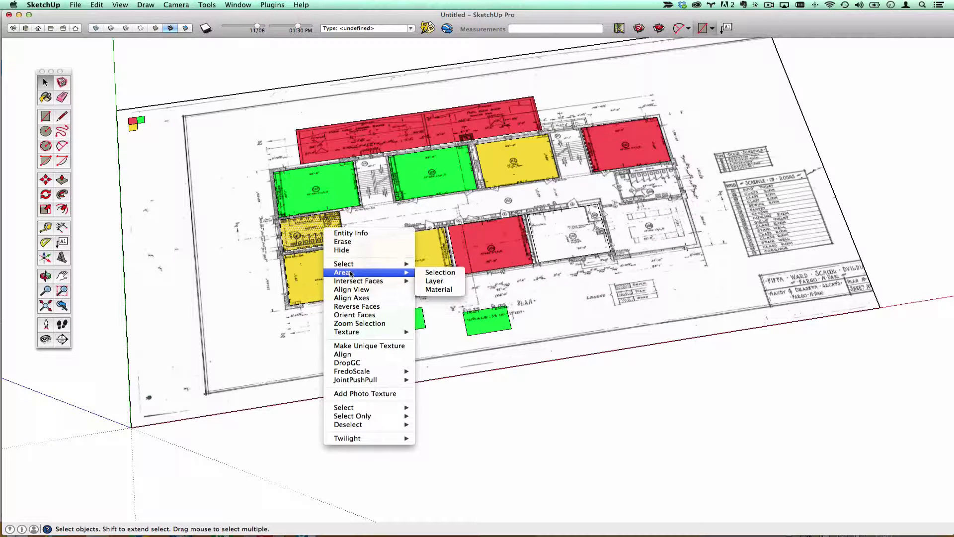
pyautogui.click(447, 290)
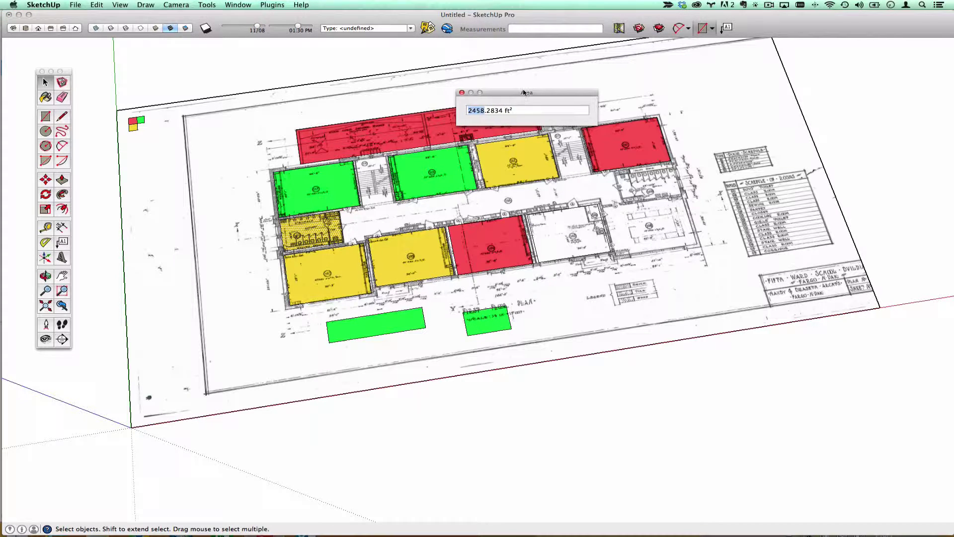
pyautogui.moveTo(520, 91); pyautogui.dragTo(494, 70)
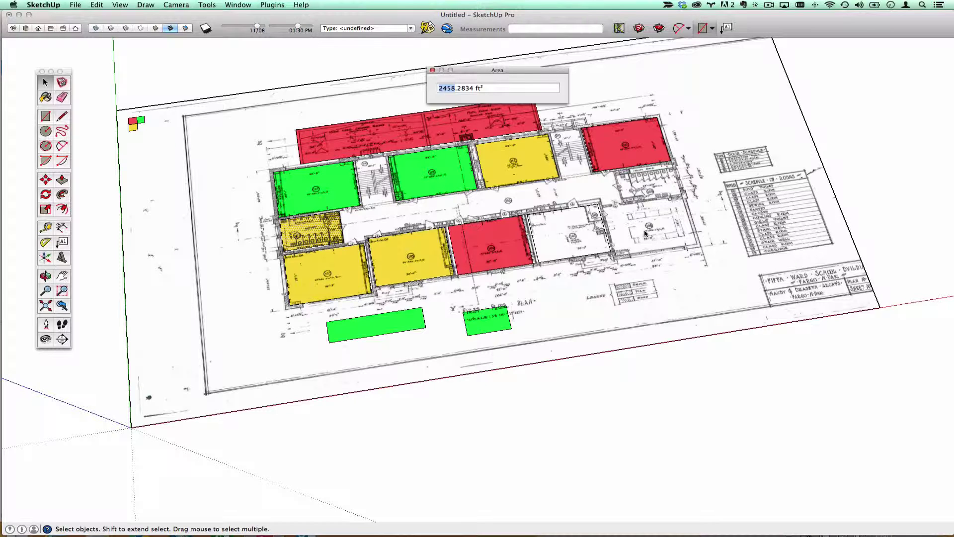
# - Import building_floor.jpg as an image and place it with its lower-left corner on the origin, about 88' 9" high
pyautogui.click(184, 28)
pyautogui.click(75, 4)
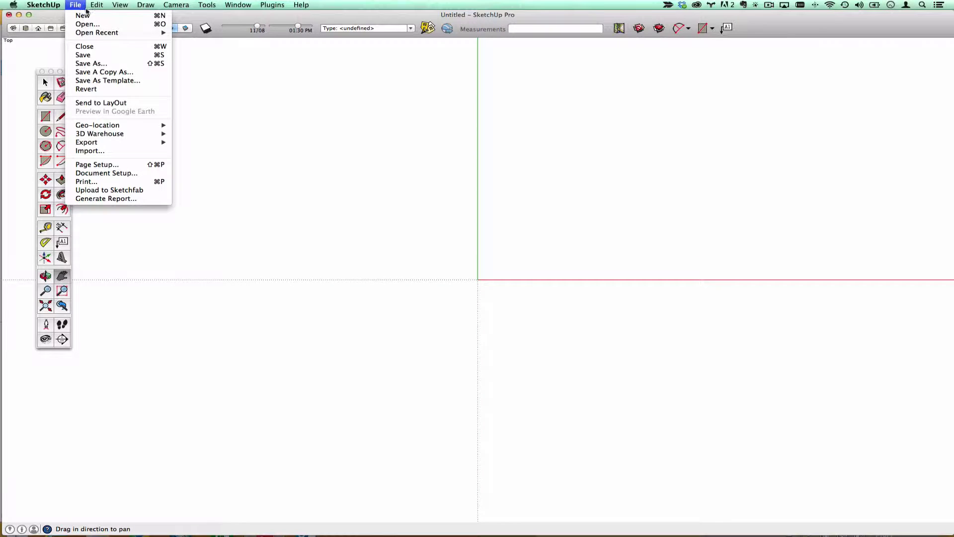
pyautogui.click(135, 151)
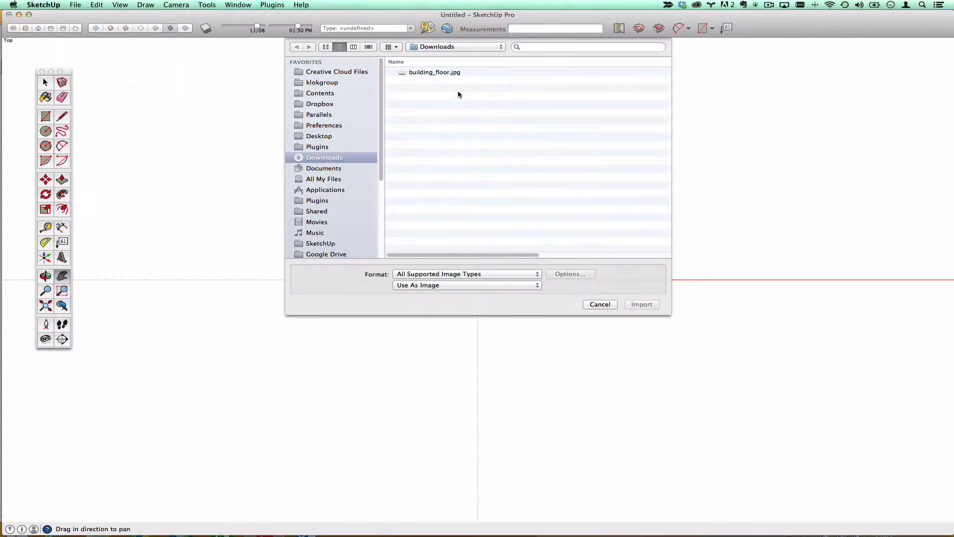
pyautogui.click(433, 73)
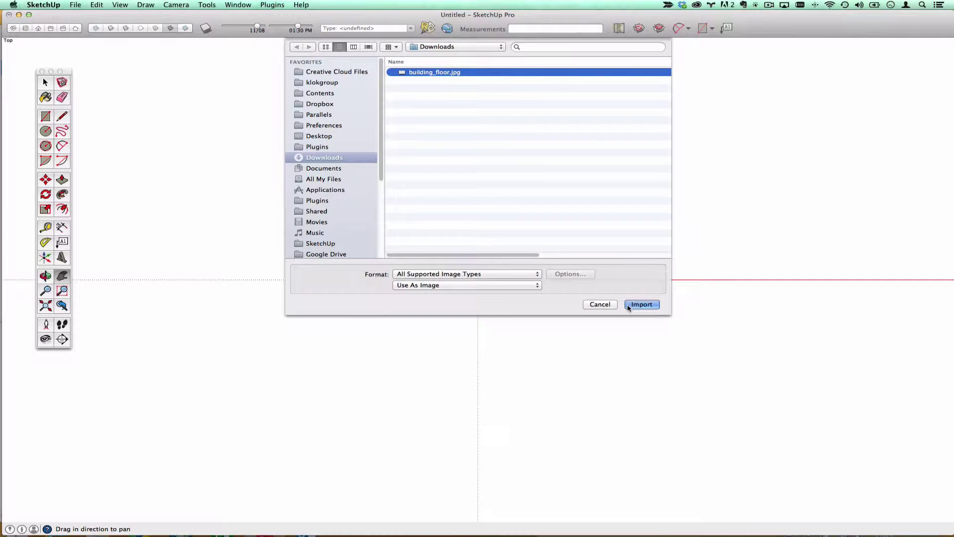
pyautogui.click(629, 305)
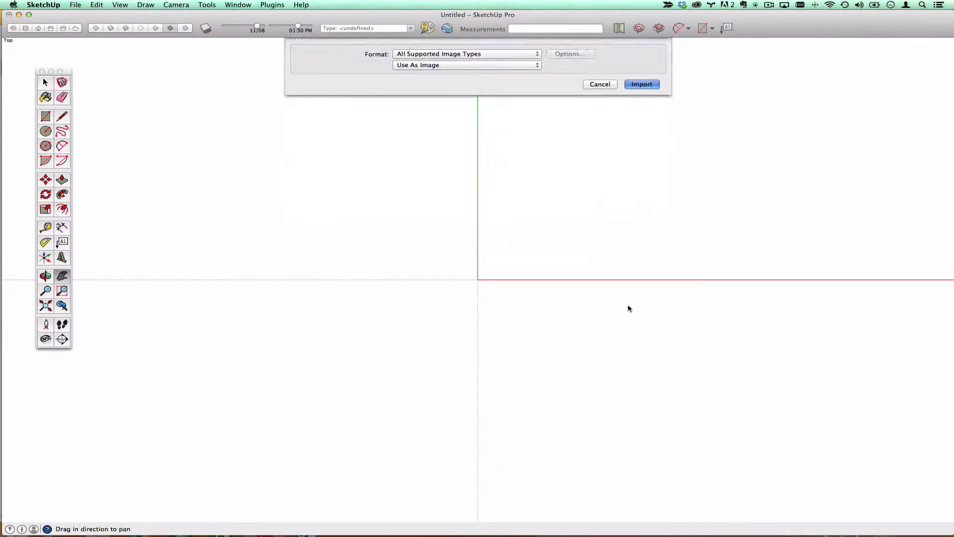
pyautogui.click(478, 280)
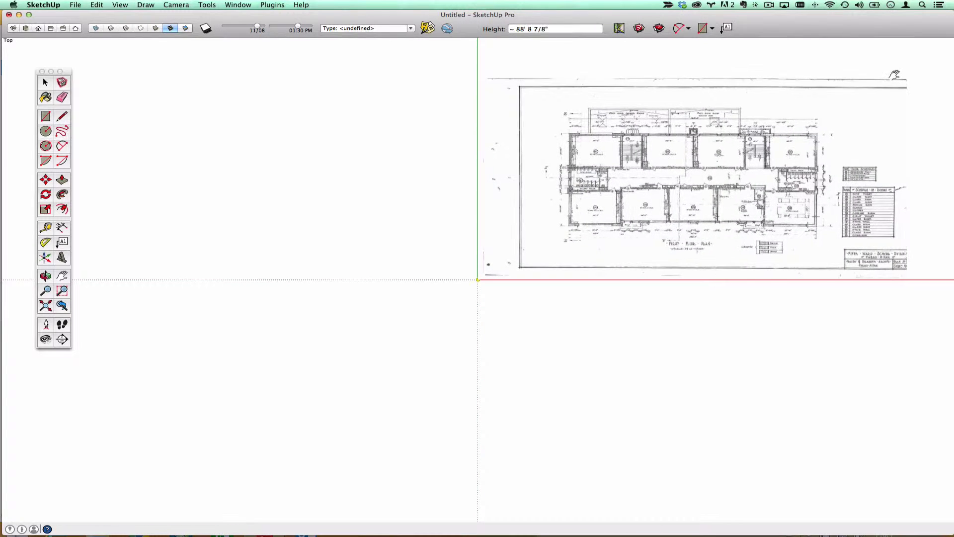
pyautogui.click(895, 75)
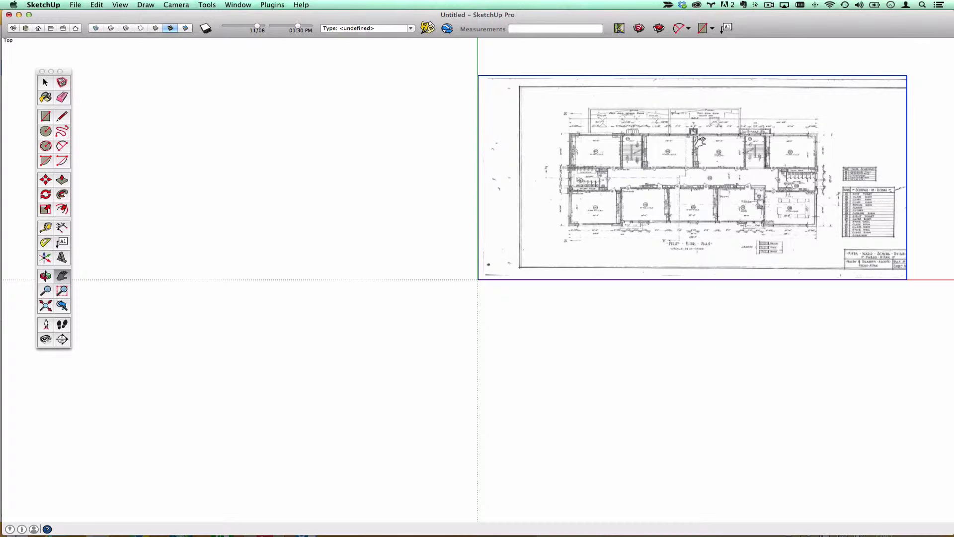
# - Show the materials palette beside the plan and explode the imported floor plan image
pyautogui.click(45, 97)
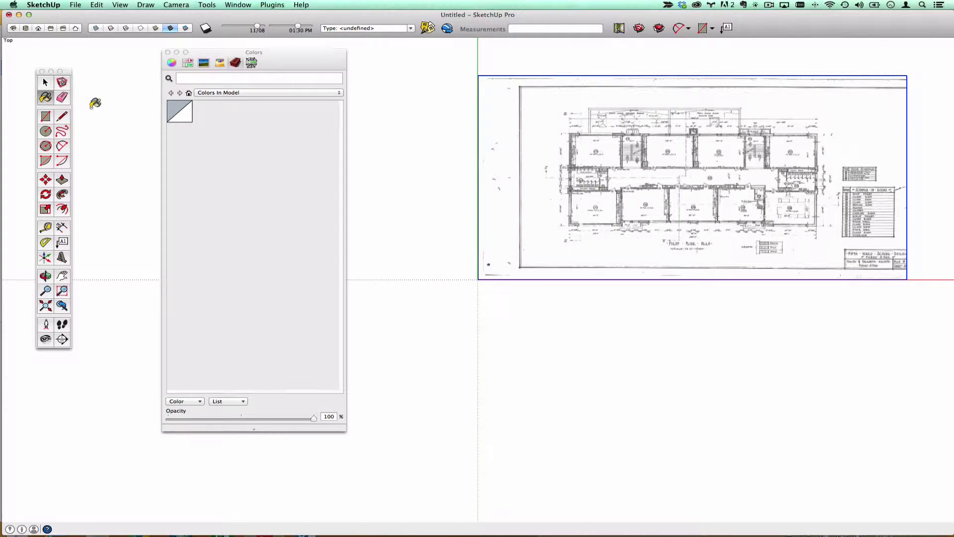
pyautogui.moveTo(284, 49); pyautogui.dragTo(354, 55)
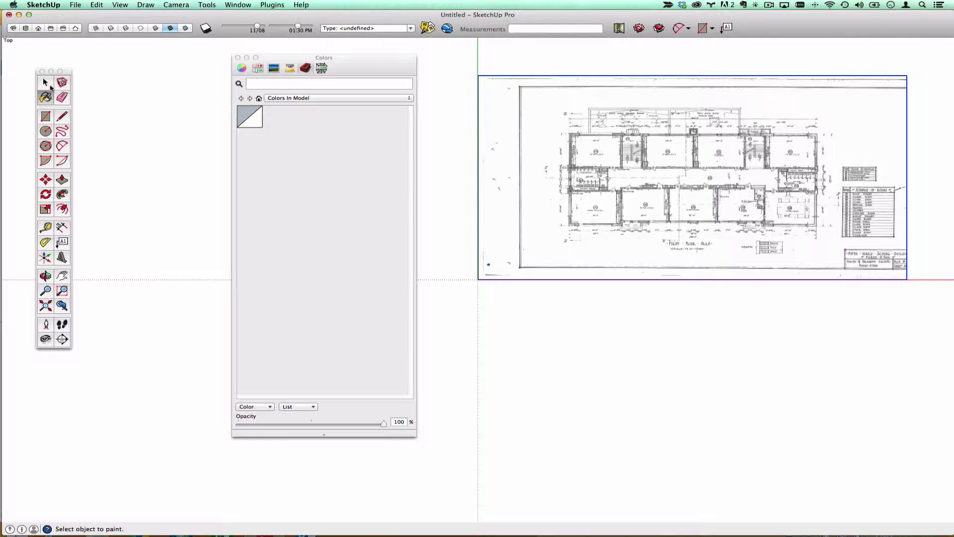
pyautogui.click(44, 81)
pyautogui.rightClick(646, 115)
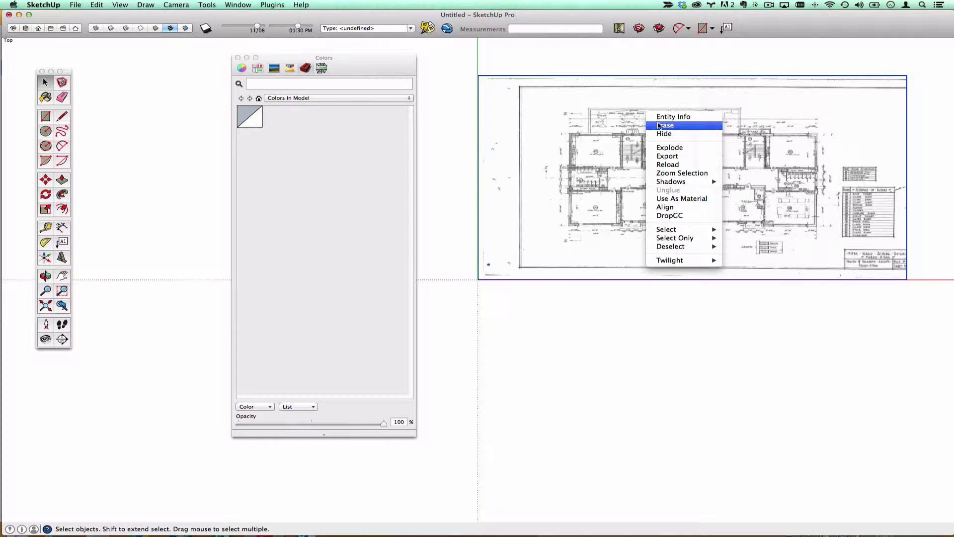
pyautogui.click(669, 148)
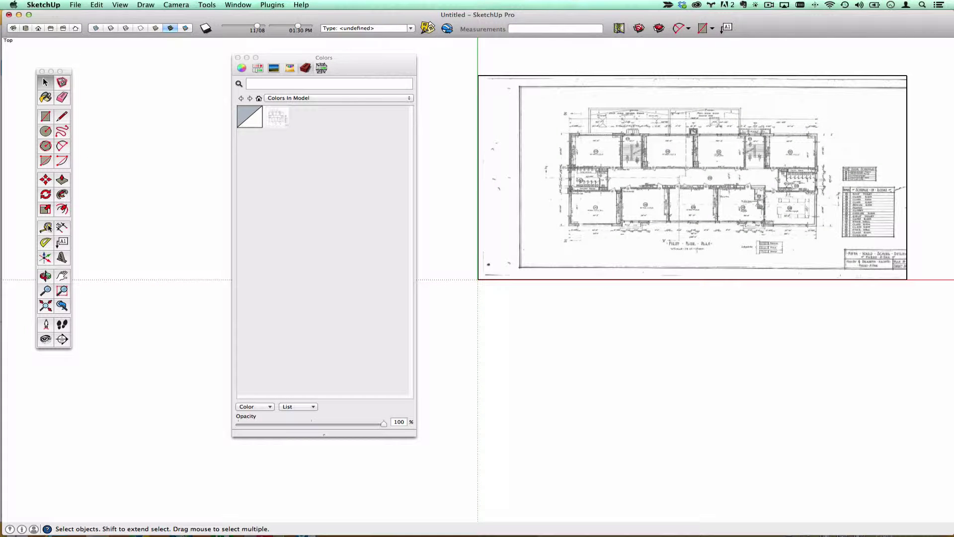
# - Measure the building's lower side between its outer corners with the Tape Measure and resize the model so that length is 162'
pyautogui.click(47, 227)
pyautogui.scroll(6, 572, 220)
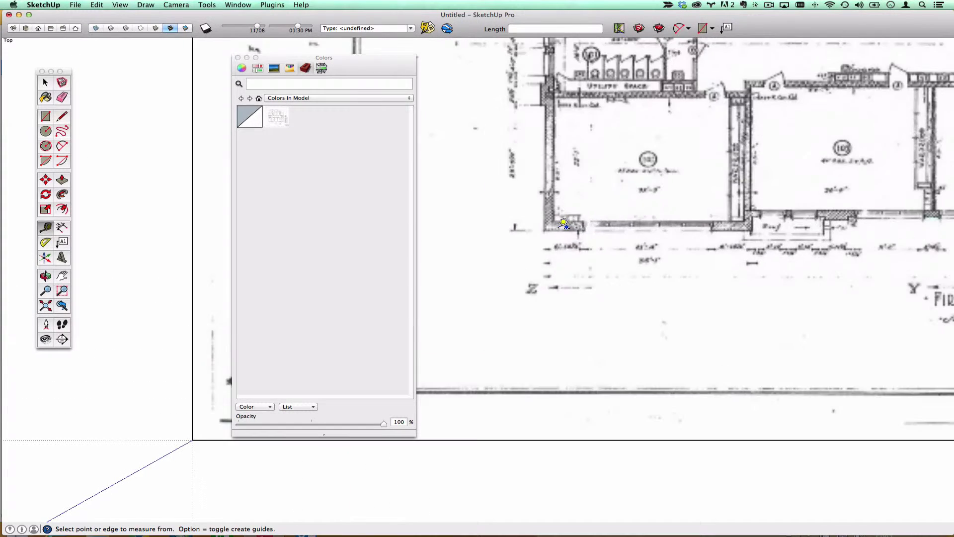
pyautogui.click(545, 230)
pyautogui.scroll(-1, 546, 230)
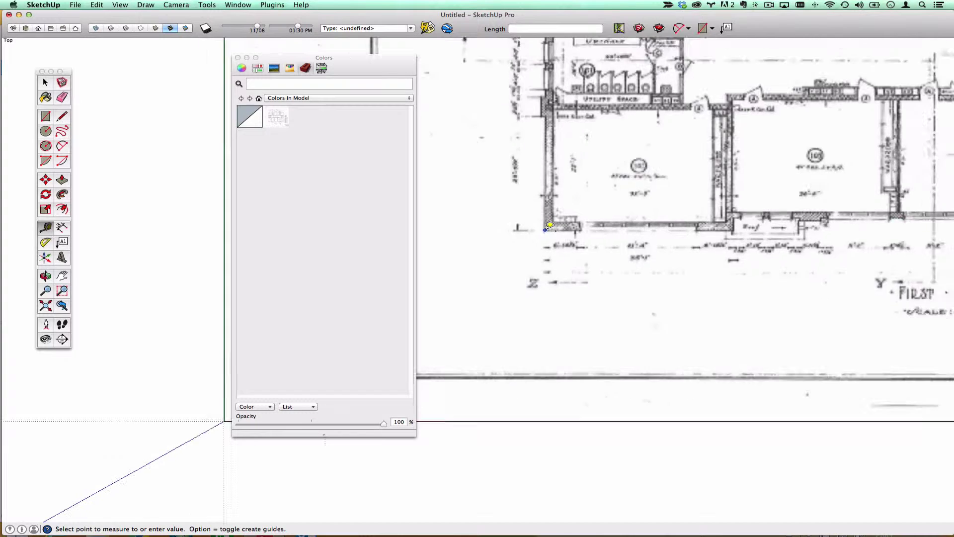
pyautogui.scroll(-4, 550, 225)
pyautogui.scroll(5, 825, 219)
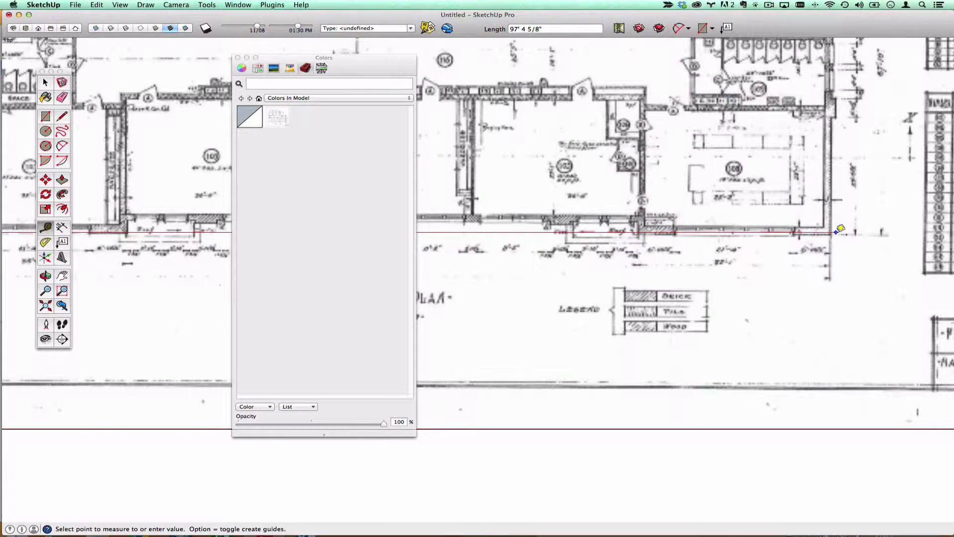
pyautogui.scroll(1, 840, 230)
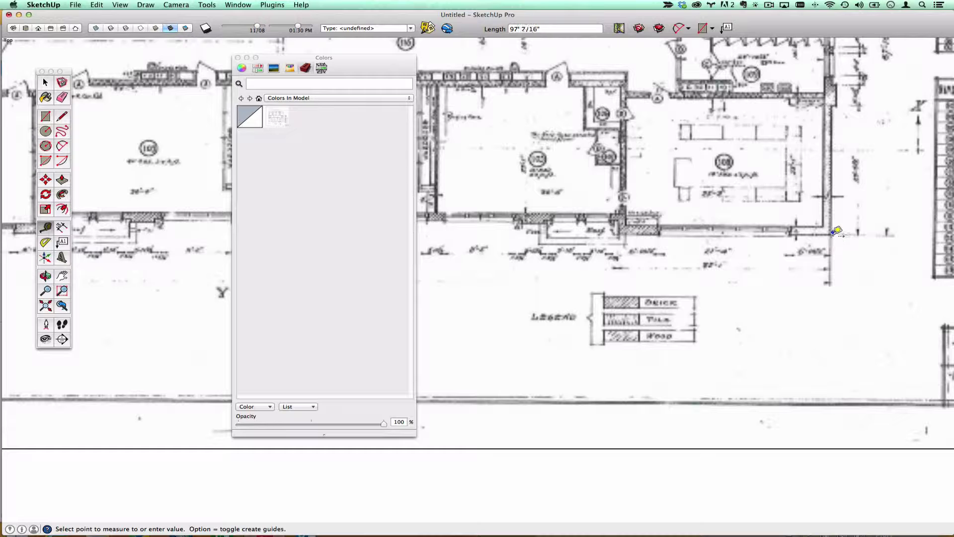
pyautogui.click(833, 234)
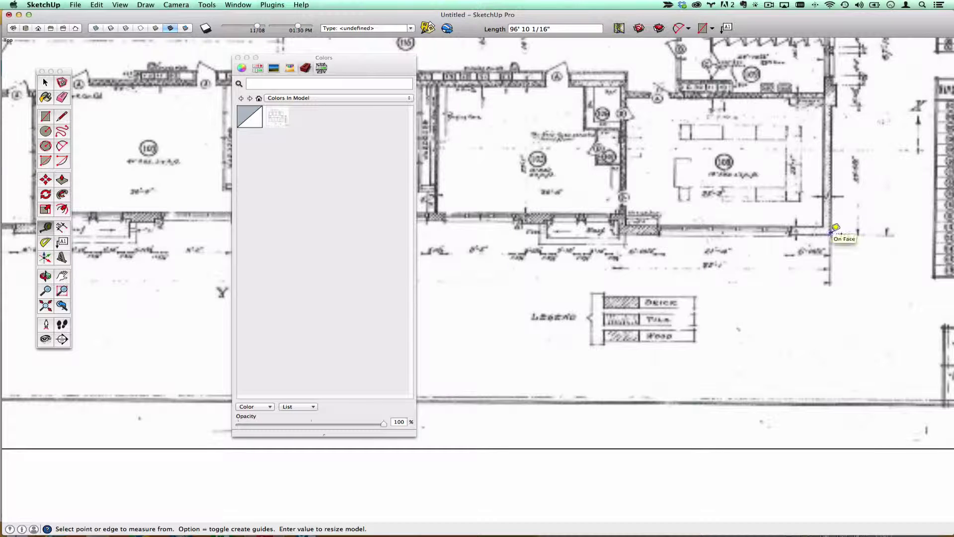
pyautogui.write('162')
pyautogui.press('Return')
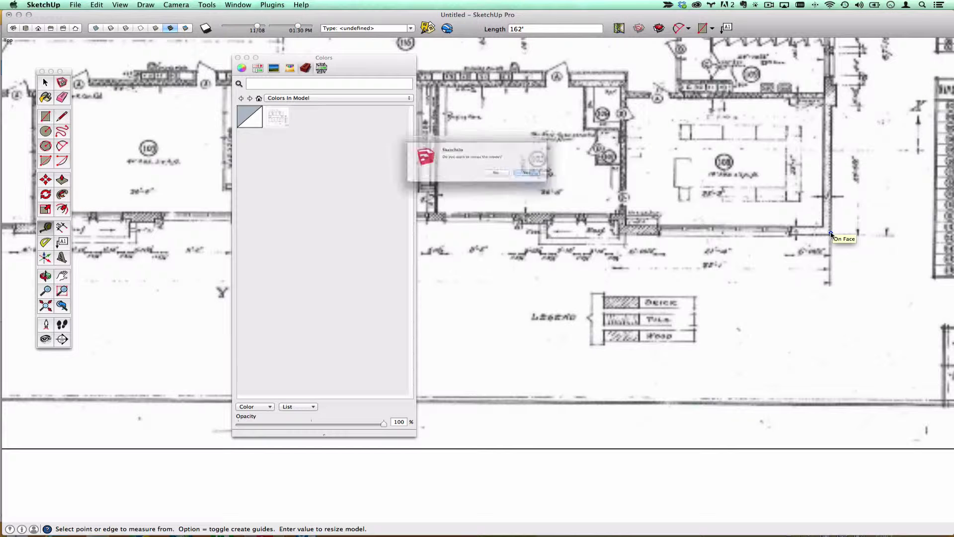
pyautogui.click(570, 181)
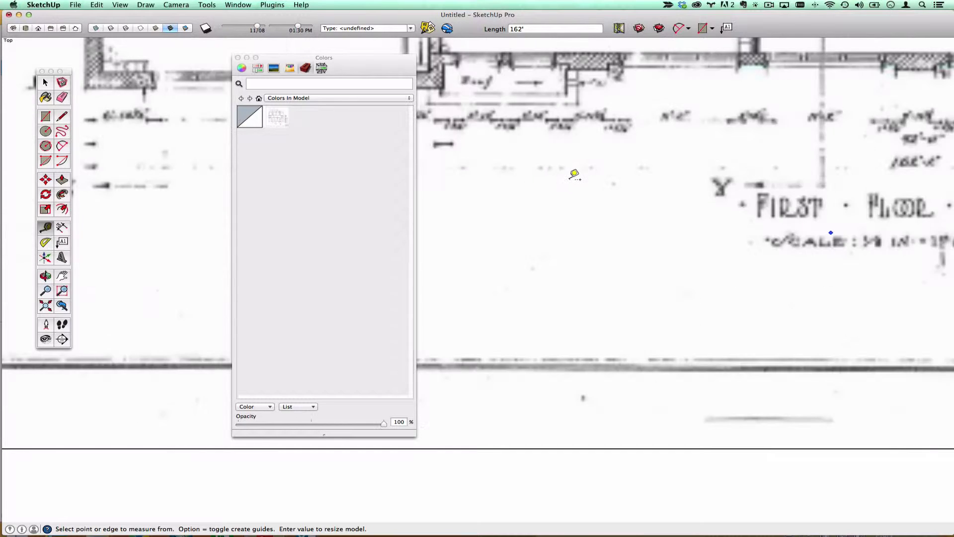
# - Enable the maximum texture size in the OpenGL preferences and accept the slowdown warning so the floor plan image displays sharply
pyautogui.scroll(-4, 720, 159)
pyautogui.scroll(3, 851, 145)
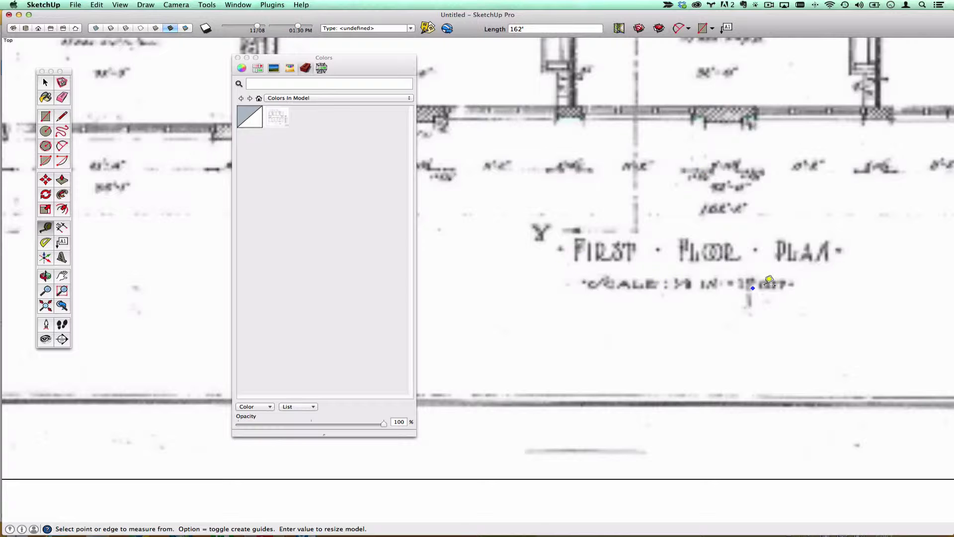
pyautogui.click(46, 5)
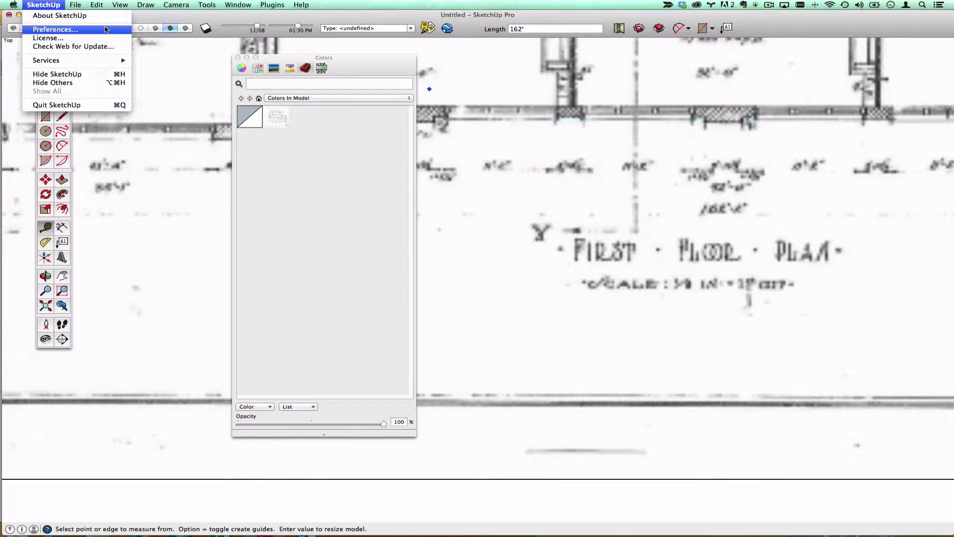
pyautogui.moveTo(235, 5)
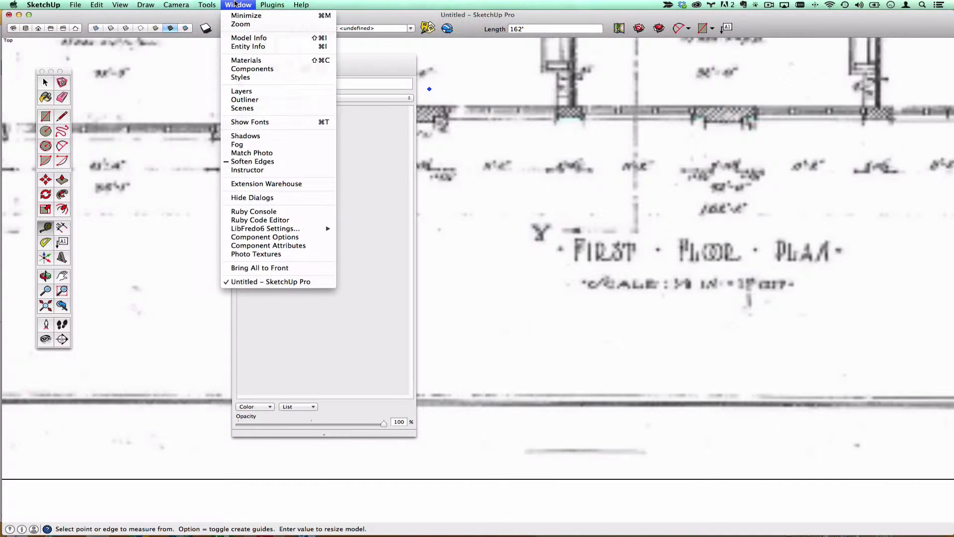
pyautogui.moveTo(44, 5)
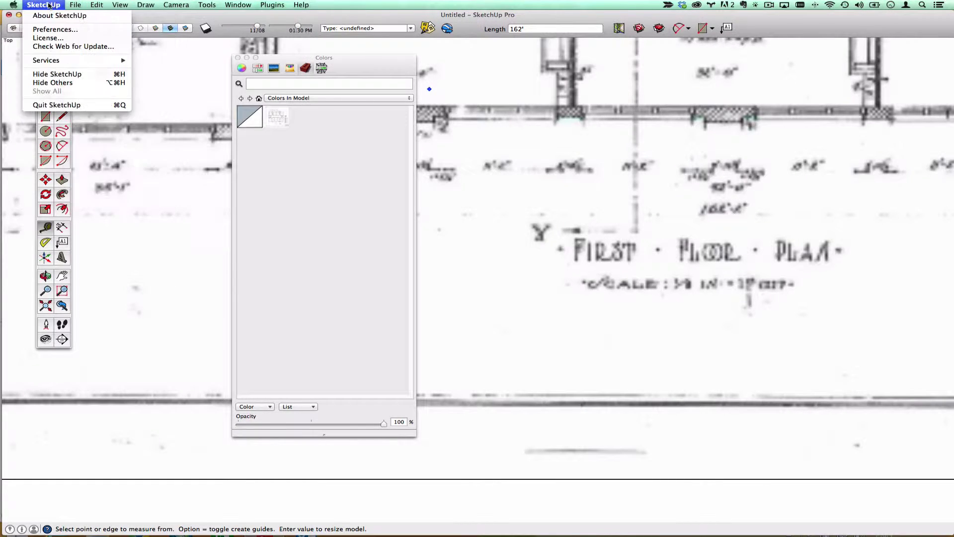
pyautogui.click(55, 30)
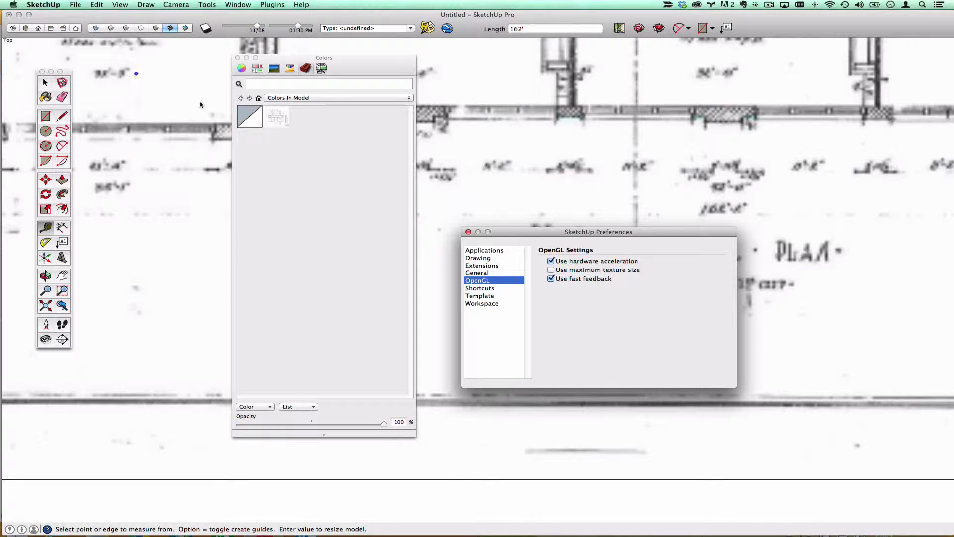
pyautogui.click(551, 270)
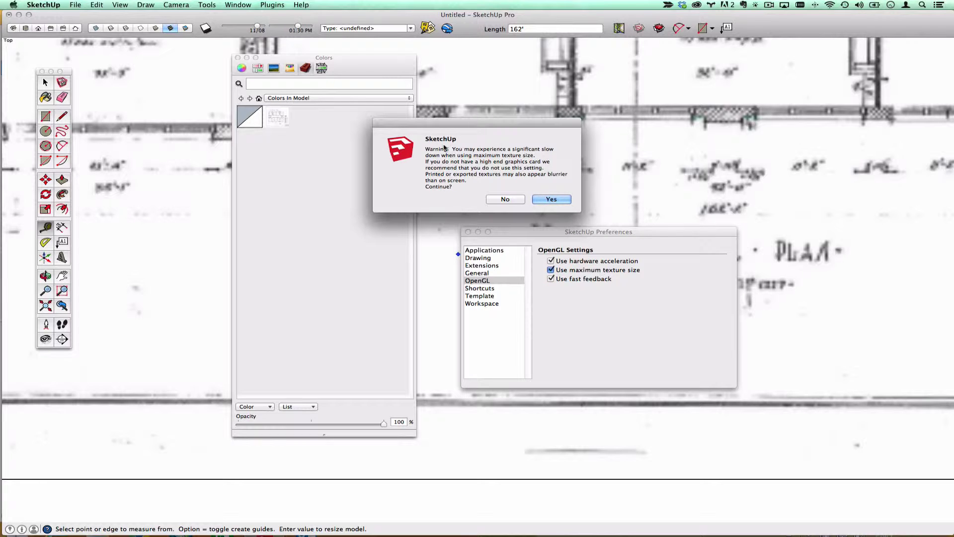
pyautogui.click(558, 200)
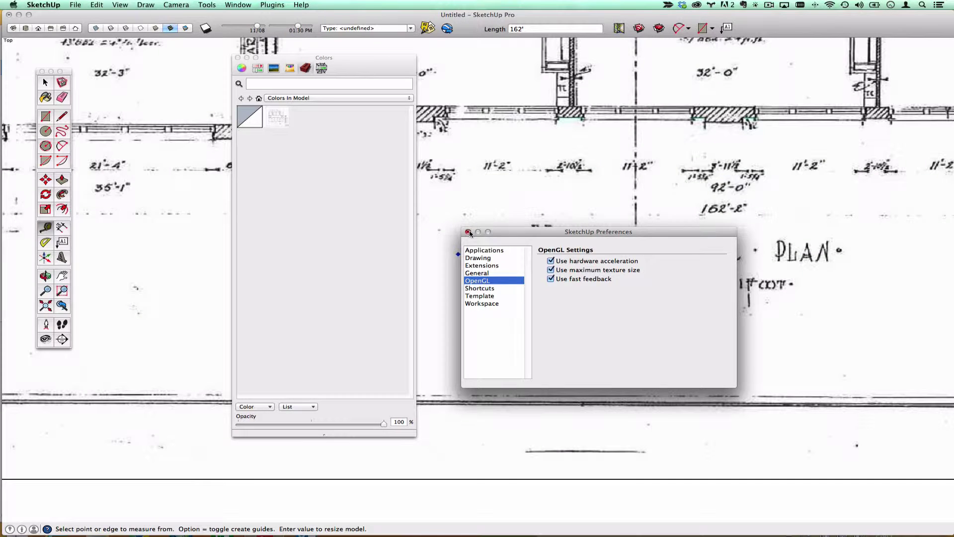
pyautogui.click(468, 232)
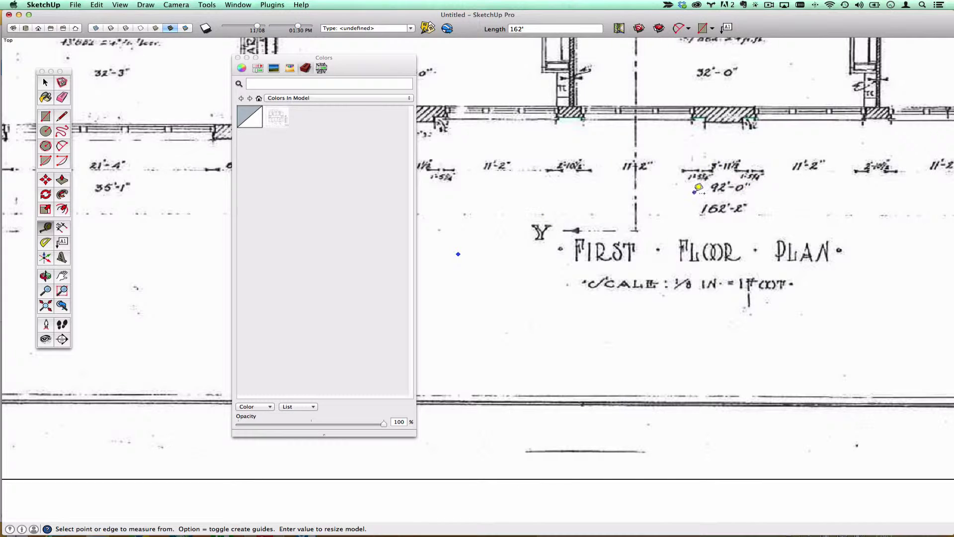
# - Duplicate the building_floor material in the model's colors and name the copy red
pyautogui.scroll(-3, 699, 188)
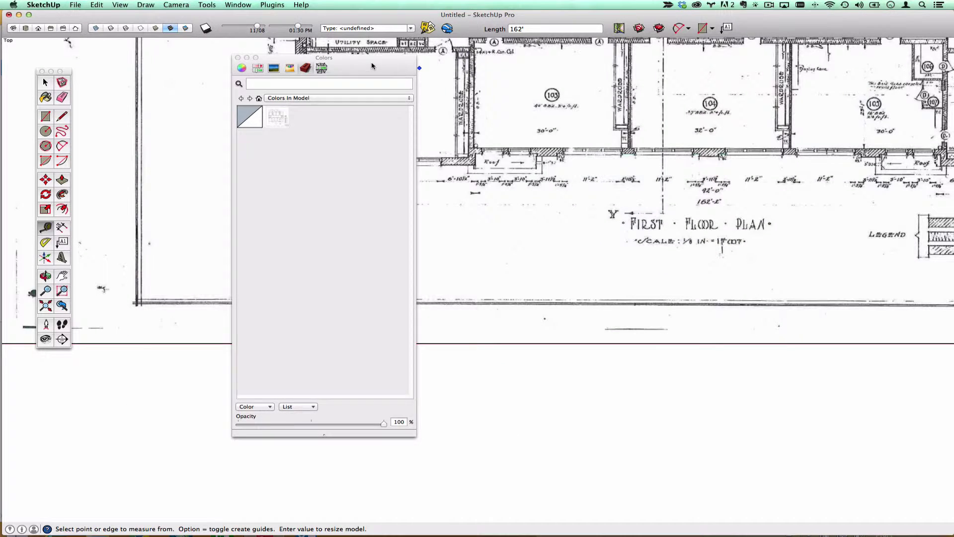
pyautogui.moveTo(372, 66); pyautogui.dragTo(356, 80)
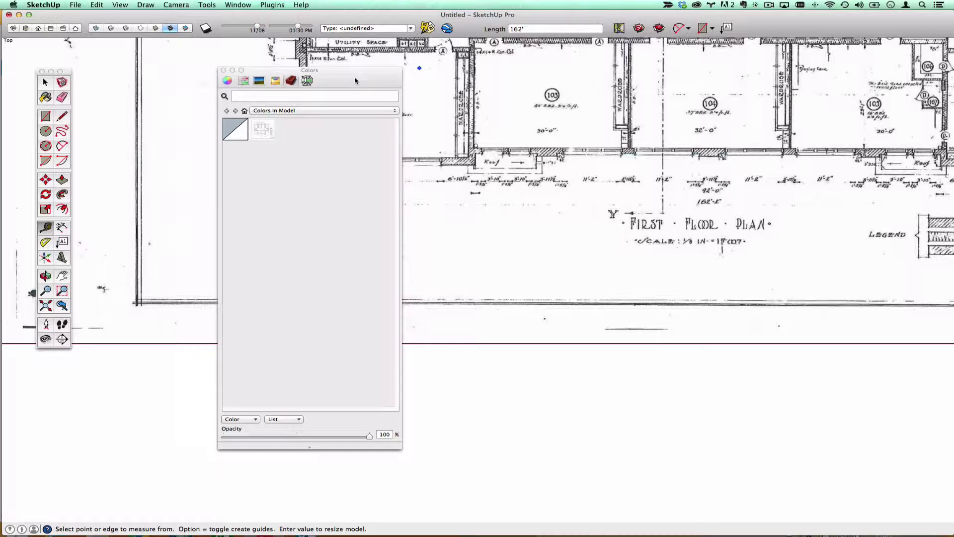
pyautogui.moveTo(355, 81); pyautogui.dragTo(332, 72)
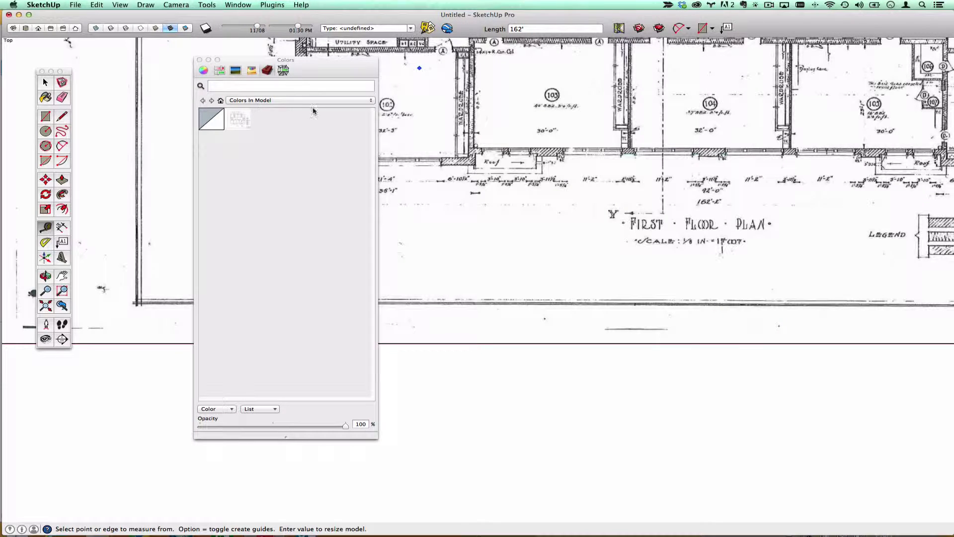
pyautogui.rightClick(238, 121)
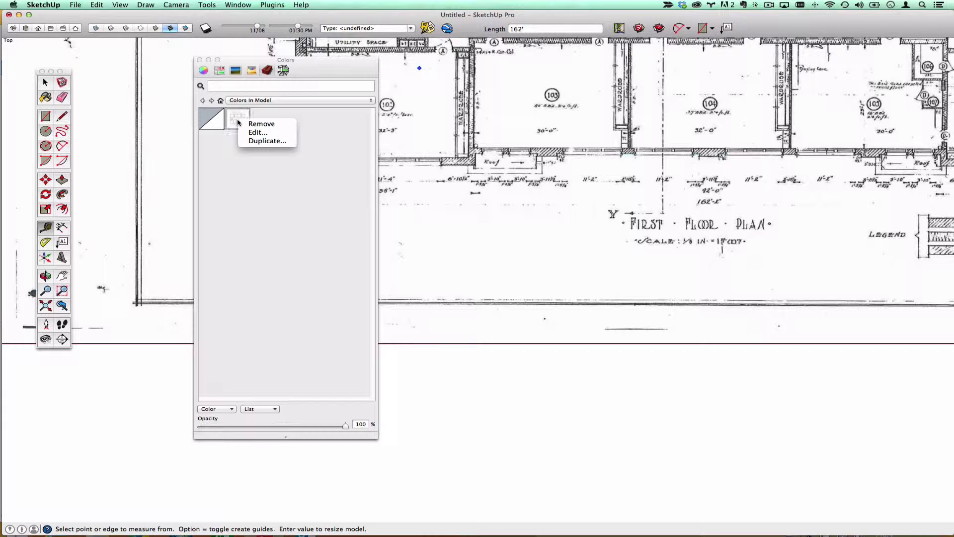
pyautogui.click(257, 144)
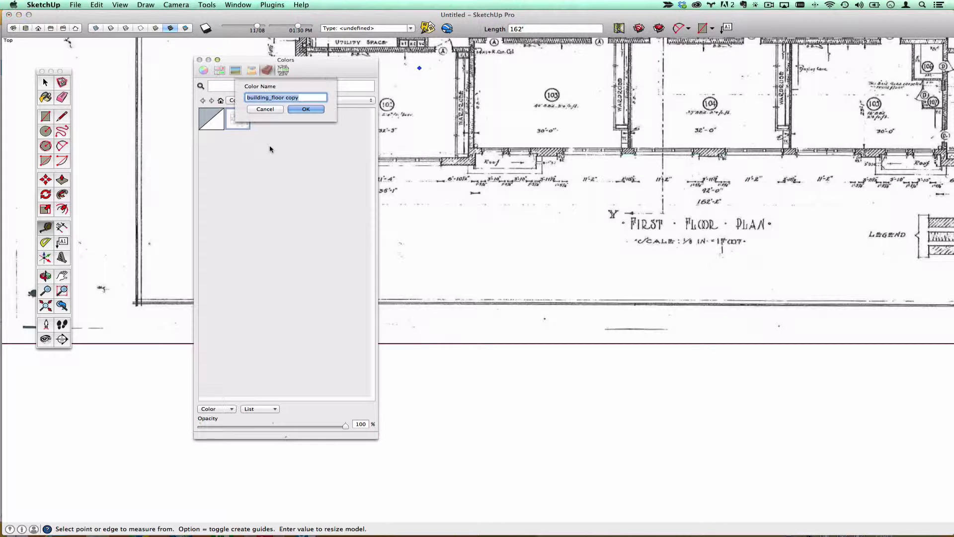
pyautogui.press('BackSpace')
pyautogui.write('red')
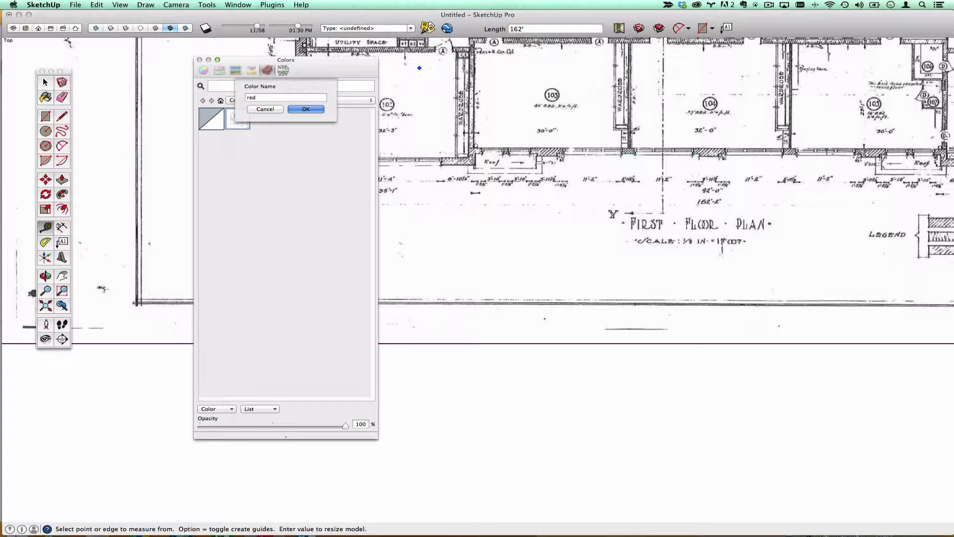
pyautogui.press('Return')
# - Duplicate the red material as green, and duplicate the green material as yellow
pyautogui.rightClick(264, 121)
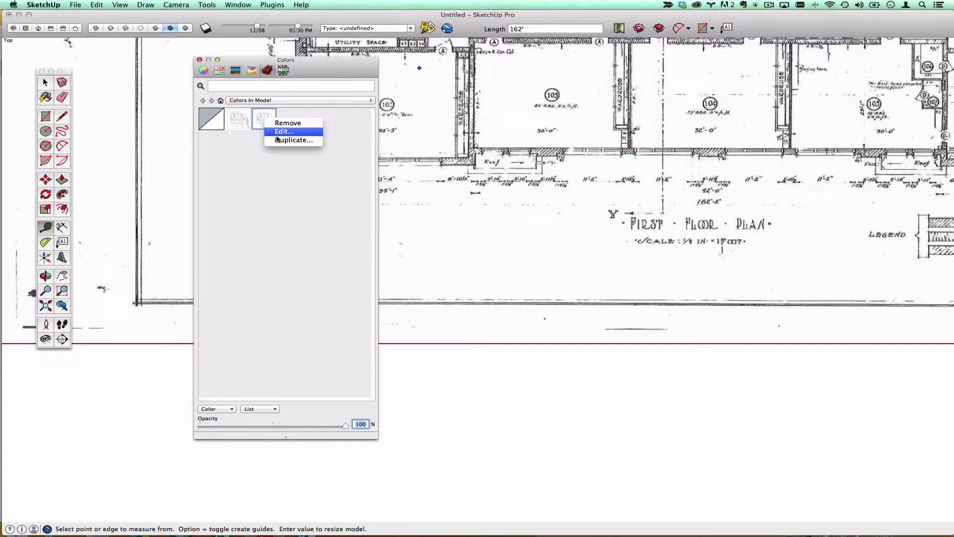
pyautogui.click(276, 142)
pyautogui.write('green')
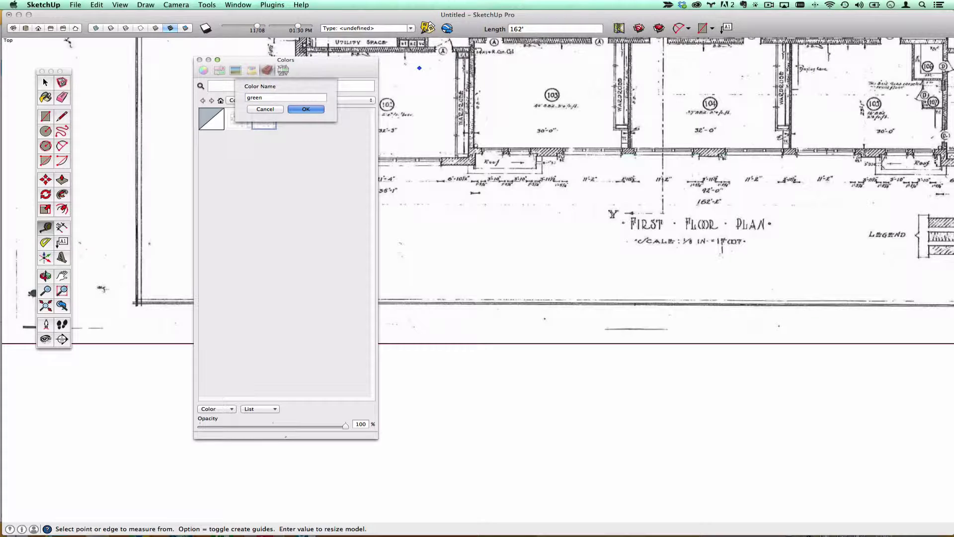
pyautogui.press('Return')
pyautogui.rightClick(291, 122)
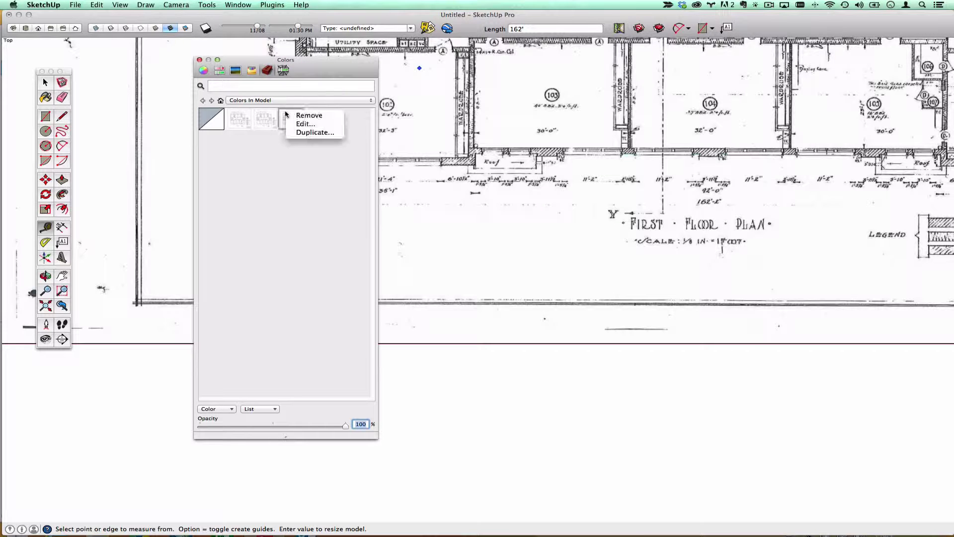
pyautogui.click(303, 134)
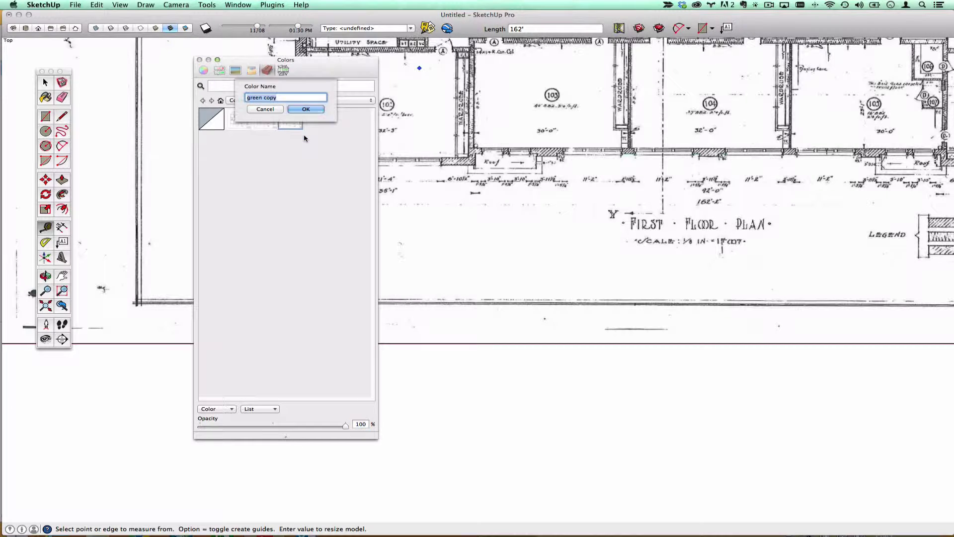
pyautogui.write('yellow')
pyautogui.click(321, 109)
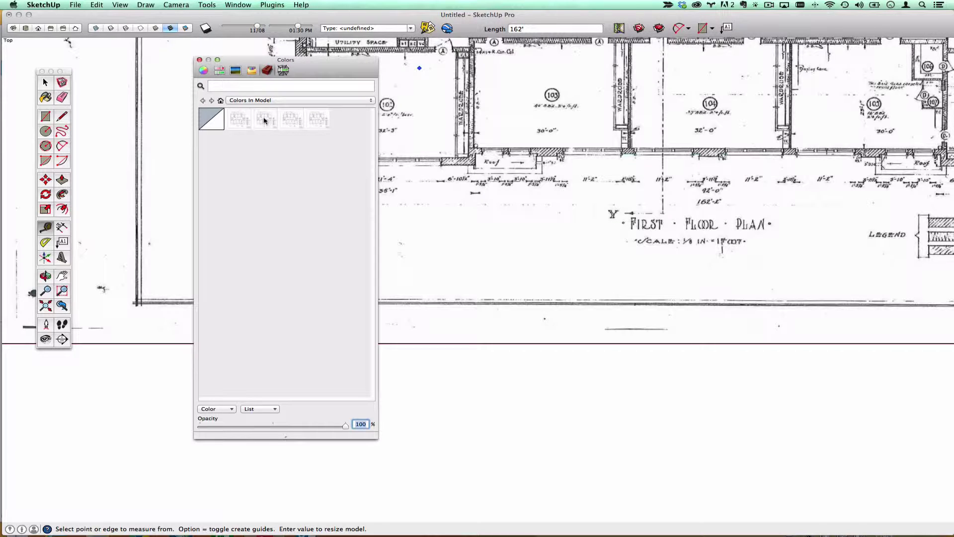
# - Edit the red material and tint its floor plan texture red using the color wheel
pyautogui.rightClick(272, 124)
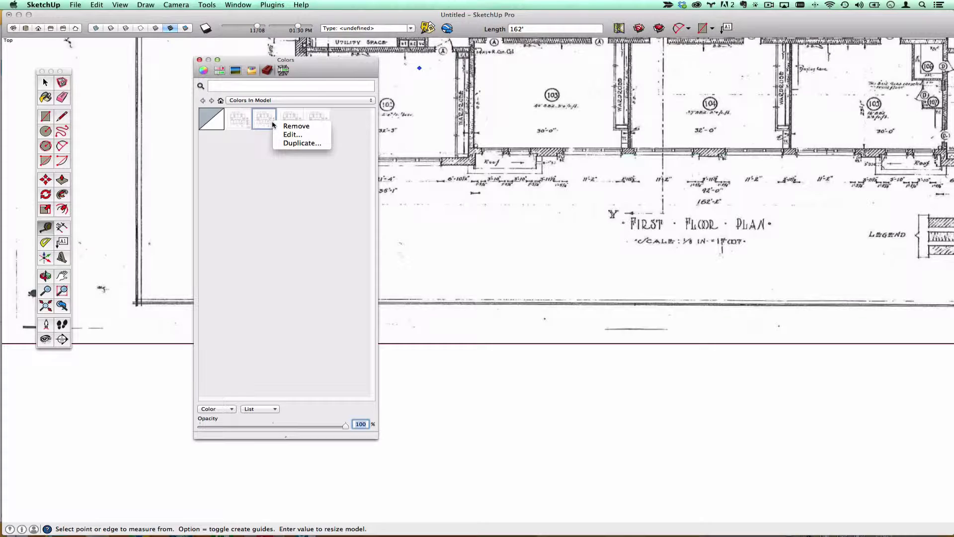
pyautogui.click(298, 138)
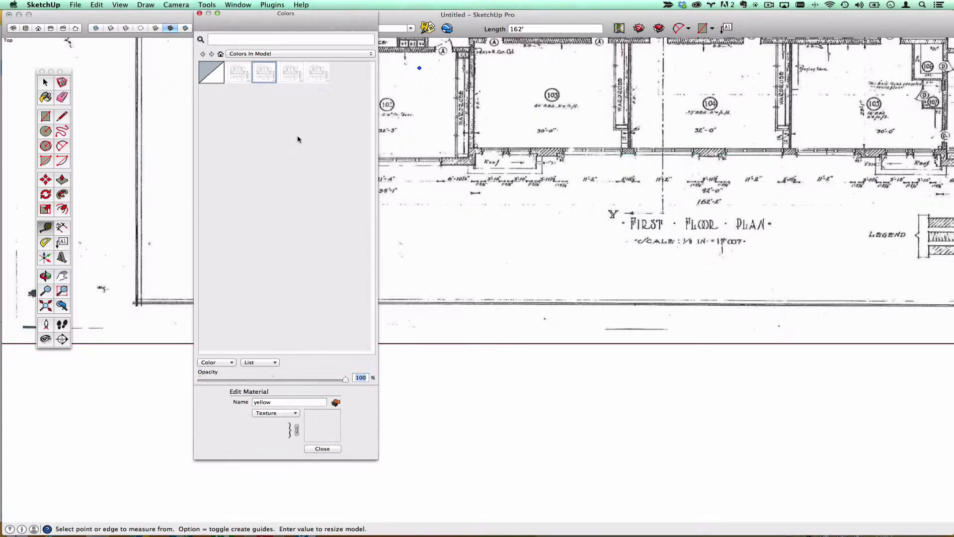
pyautogui.moveTo(320, 22); pyautogui.dragTo(379, 76)
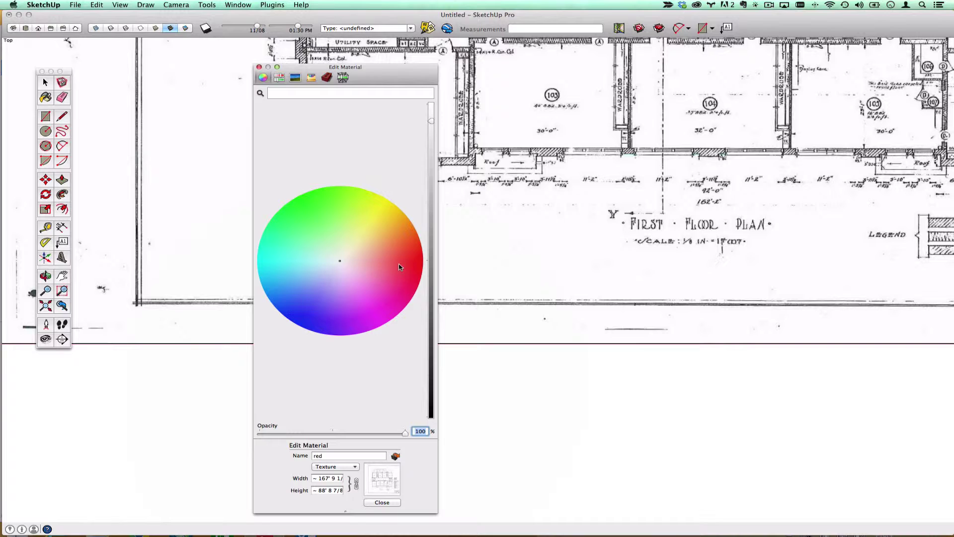
pyautogui.click(402, 264)
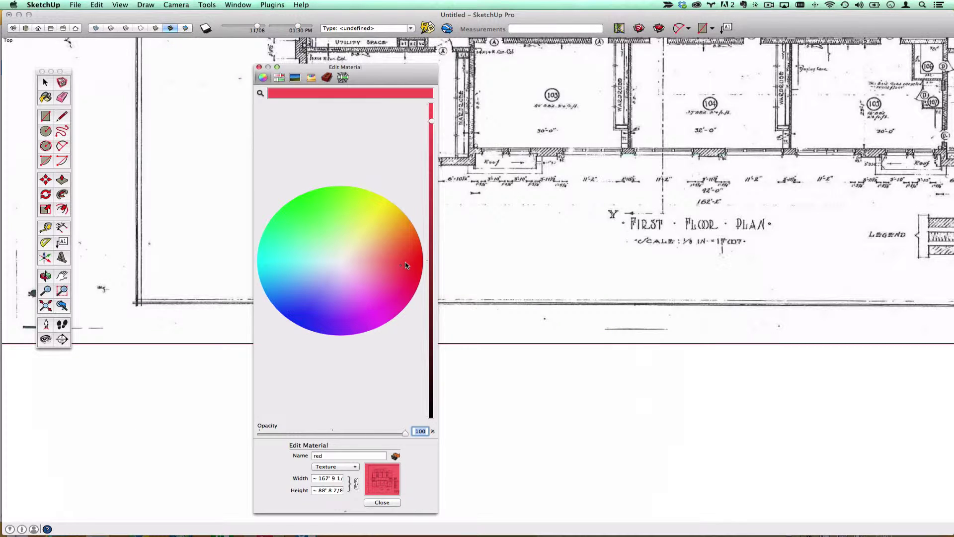
pyautogui.click(387, 502)
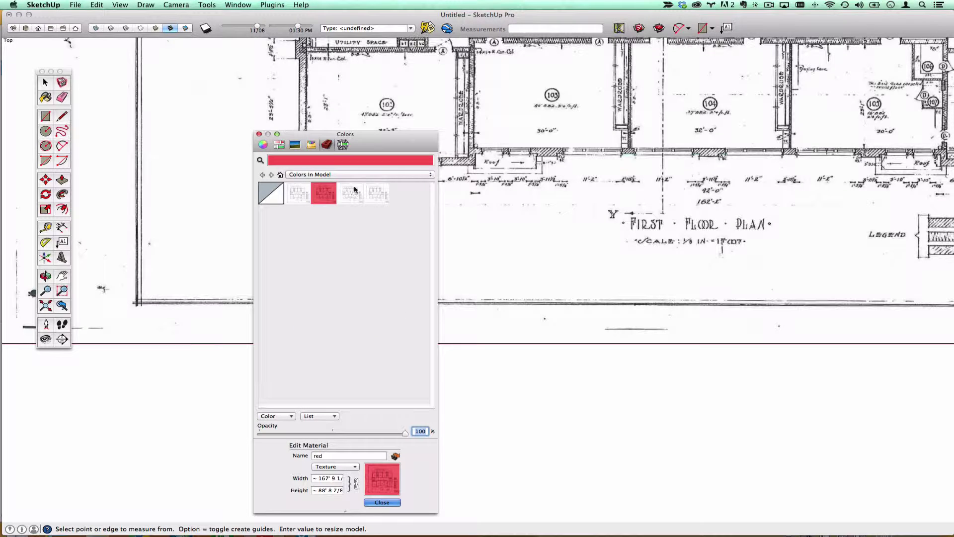
# - Tint the green material's texture bright green and the yellow material's texture yellow
pyautogui.rightClick(350, 193)
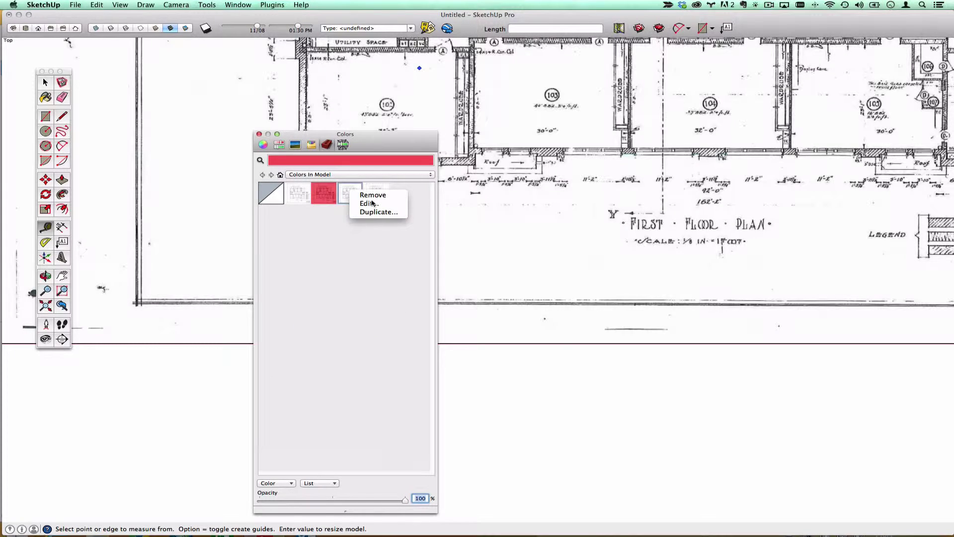
pyautogui.click(374, 204)
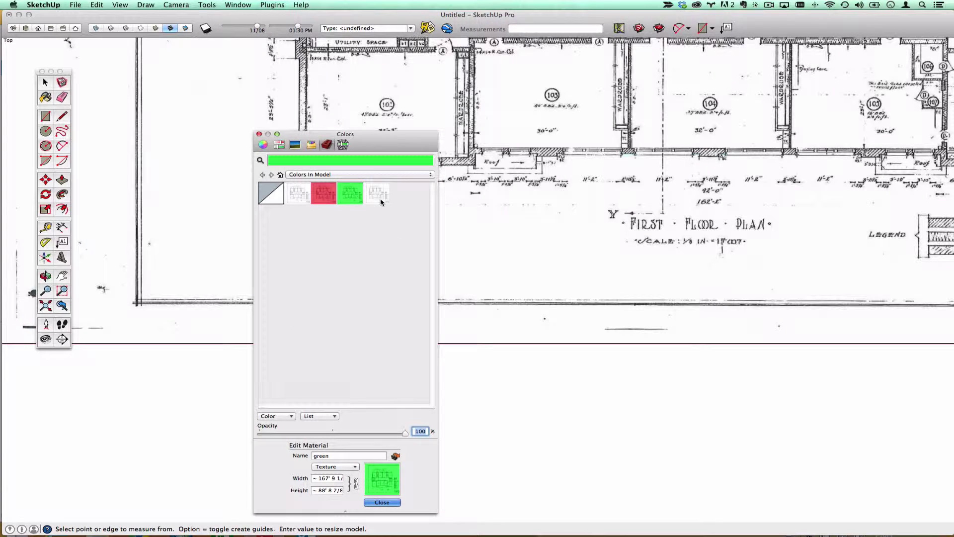
pyautogui.rightClick(374, 200)
pyautogui.click(405, 212)
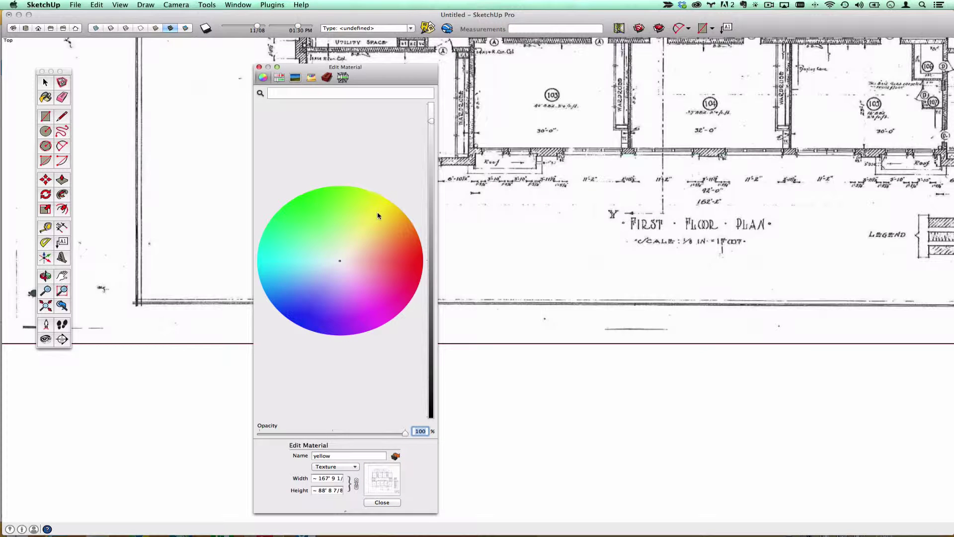
pyautogui.click(377, 215)
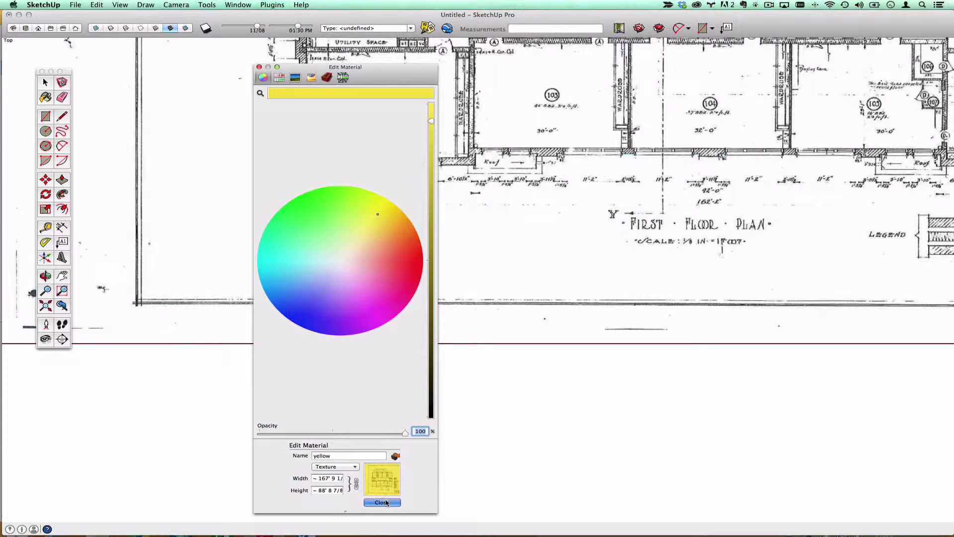
pyautogui.click(403, 67)
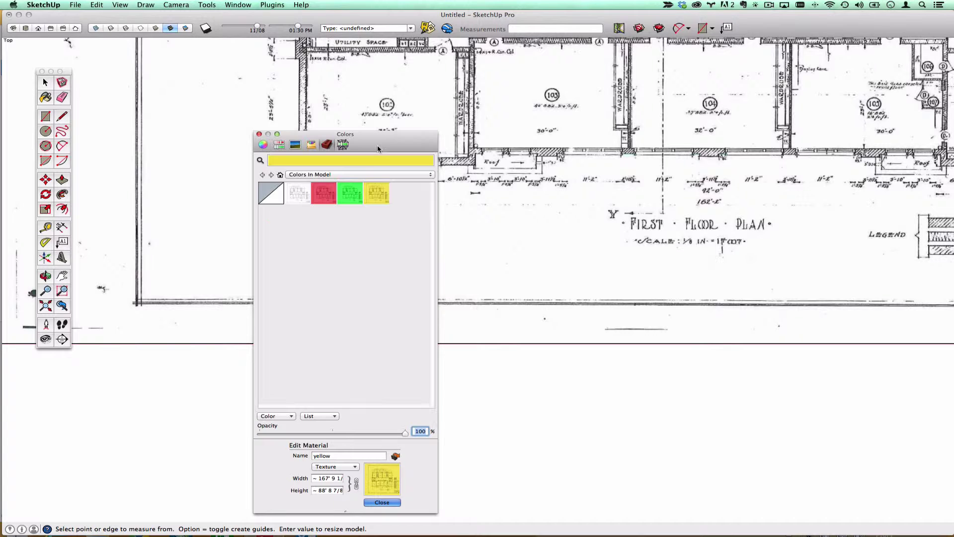
pyautogui.moveTo(389, 144); pyautogui.dragTo(302, 82)
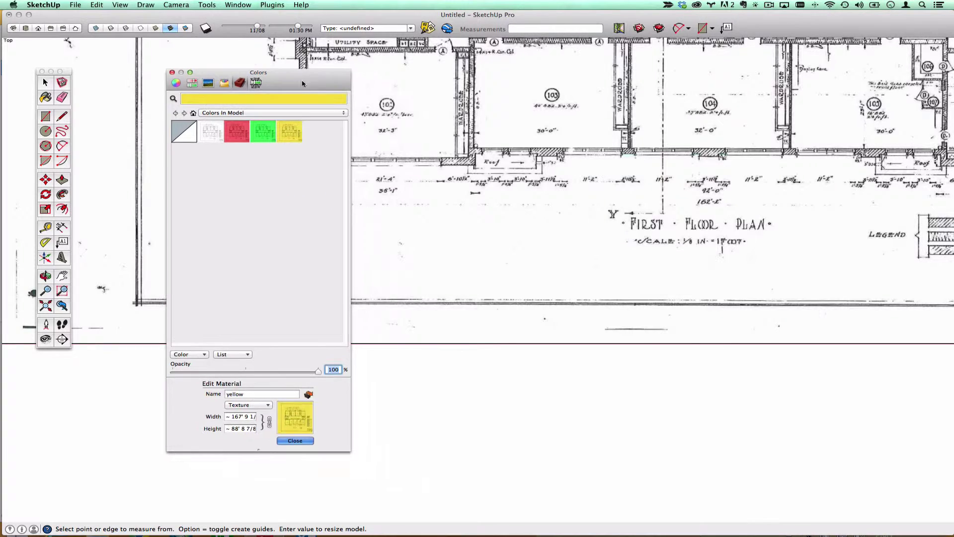
# - Switch to the Windows version of SketchUp in Parallels Desktop, open the Materials browser and place it over the drawing area
pyautogui.press('super+Tab')
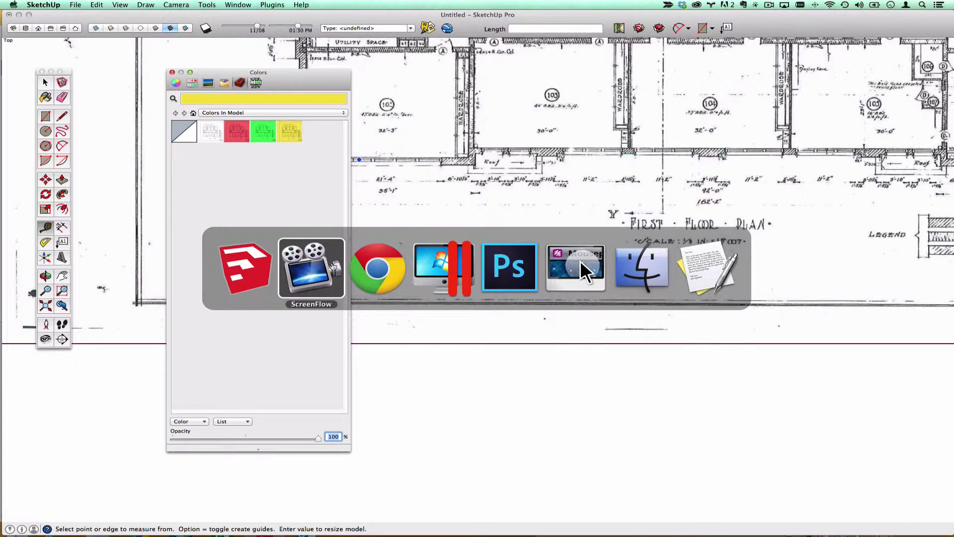
pyautogui.press('super+Tab')
pyautogui.press('super+Tab')
pyautogui.press('super+Tab')
pyautogui.press('super+shift+Tab')
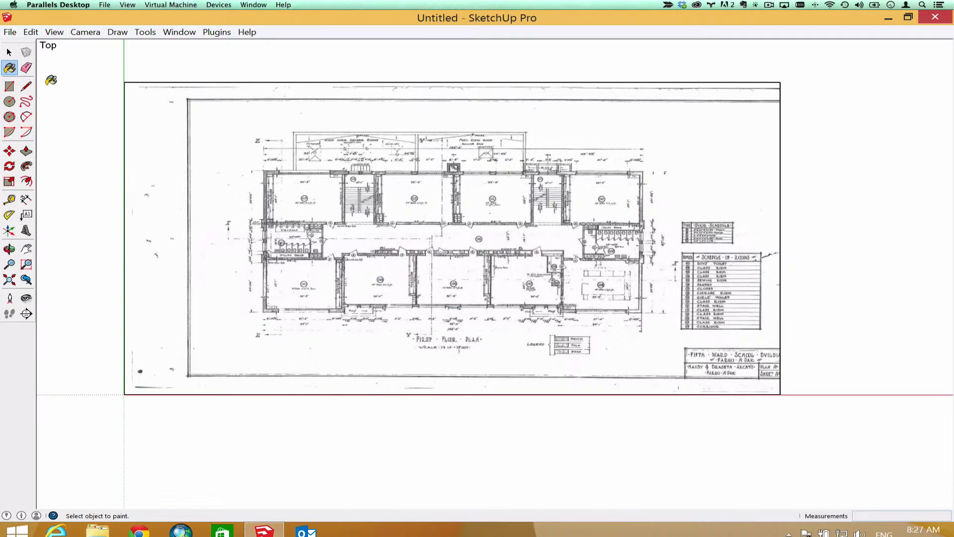
pyautogui.click(9, 69)
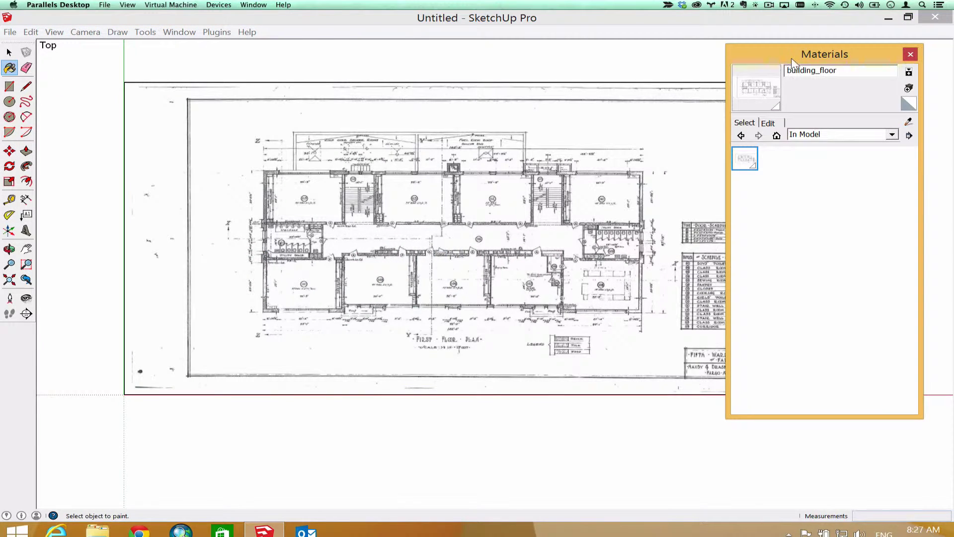
pyautogui.moveTo(795, 62); pyautogui.dragTo(716, 61)
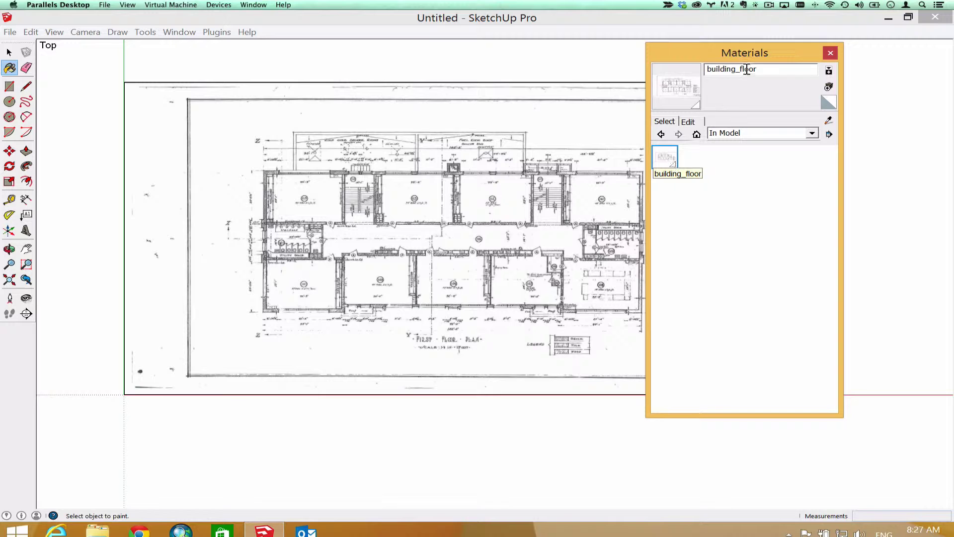
pyautogui.moveTo(741, 59); pyautogui.dragTo(689, 66)
pyautogui.rightClick(617, 164)
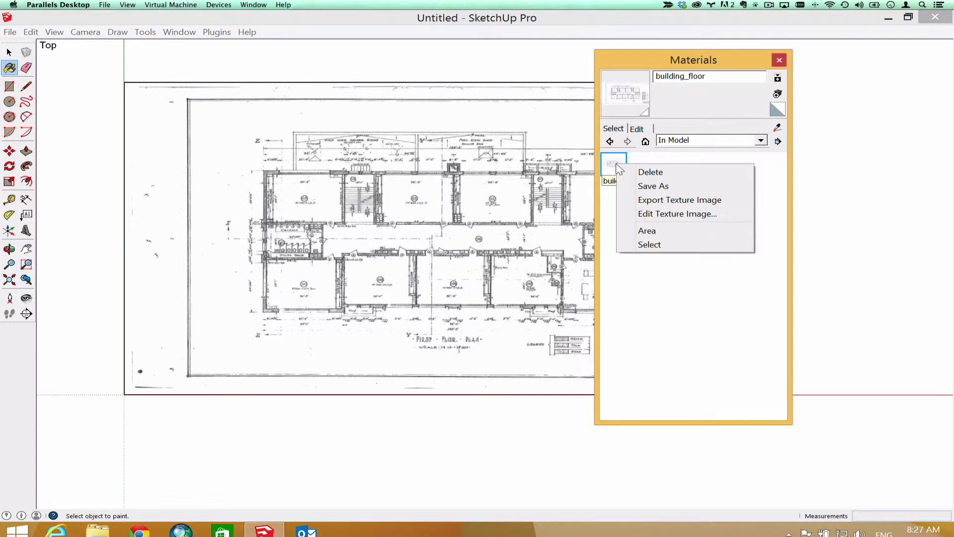
pyautogui.click(613, 164)
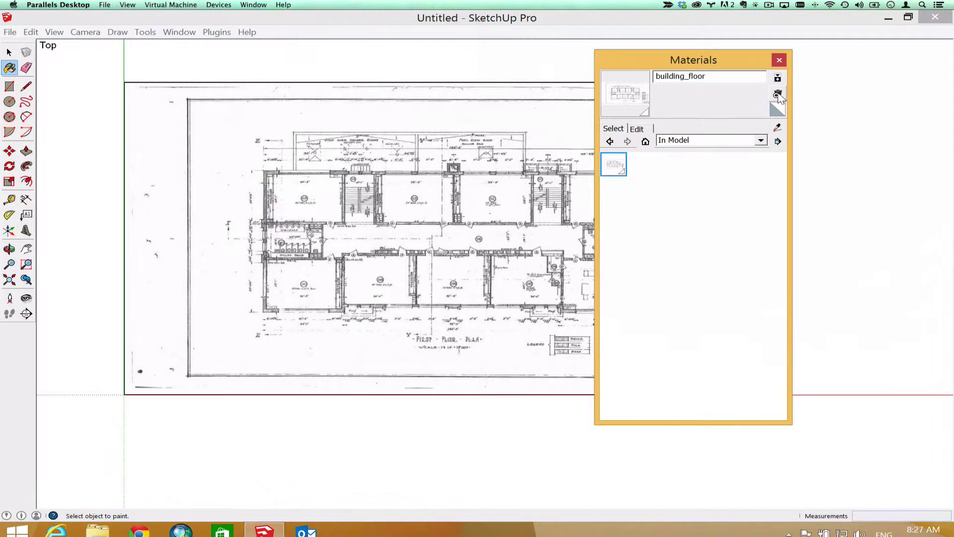
# - Create a new material based on building_floor and name it red
pyautogui.click(778, 94)
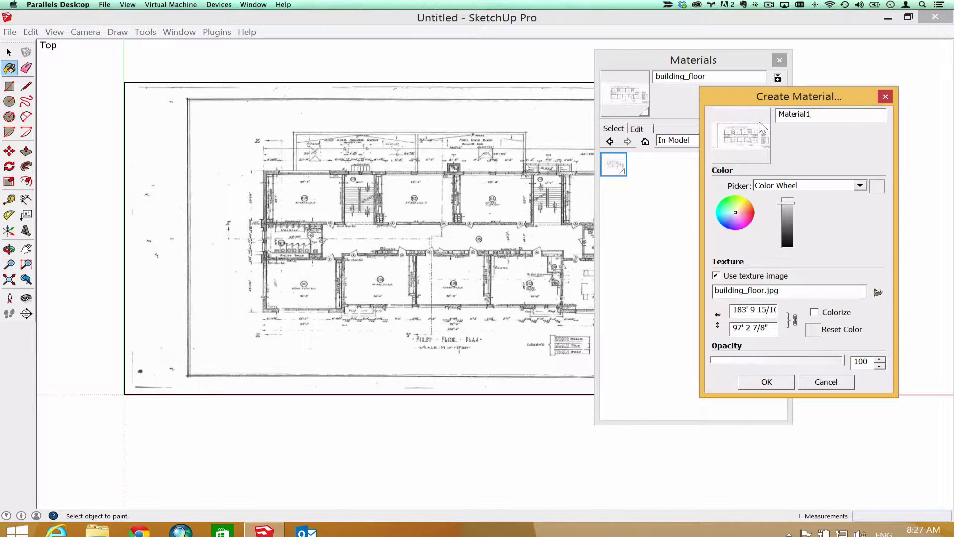
pyautogui.doubleClick(825, 114)
pyautogui.write('red')
pyautogui.click(784, 382)
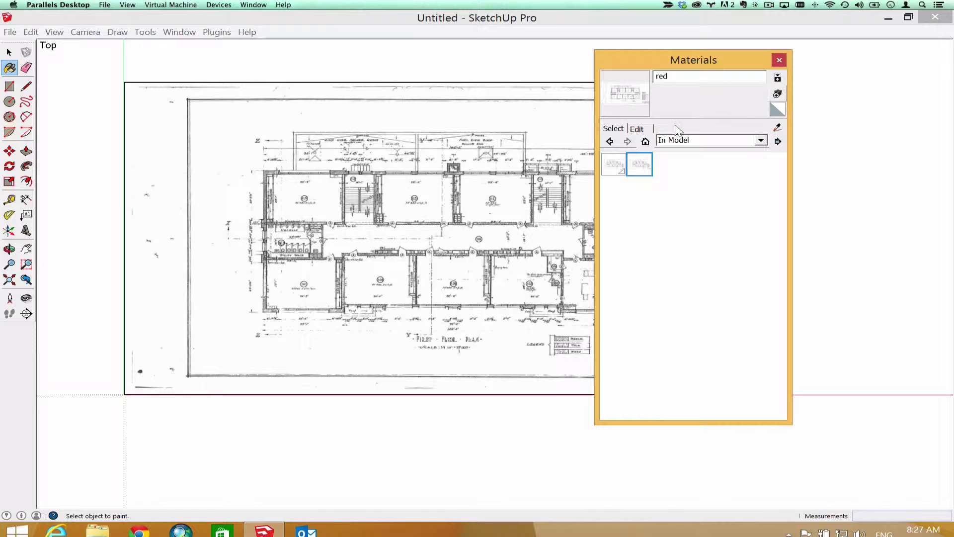
# - Create two more materials with the building_floor.jpg texture, naming the first yellow and the second green
pyautogui.moveTo(807, 114); pyautogui.dragTo(718, 111)
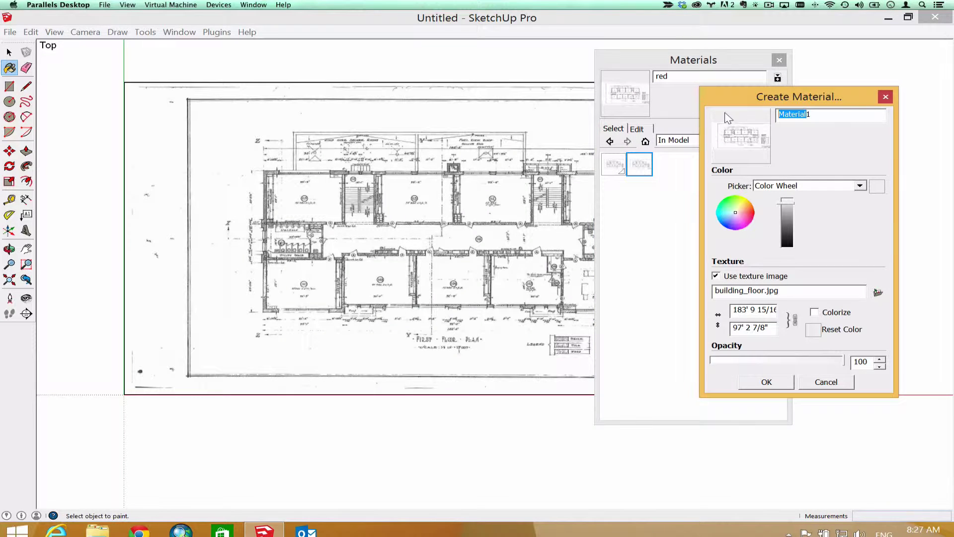
pyautogui.write('yellow')
pyautogui.click(791, 381)
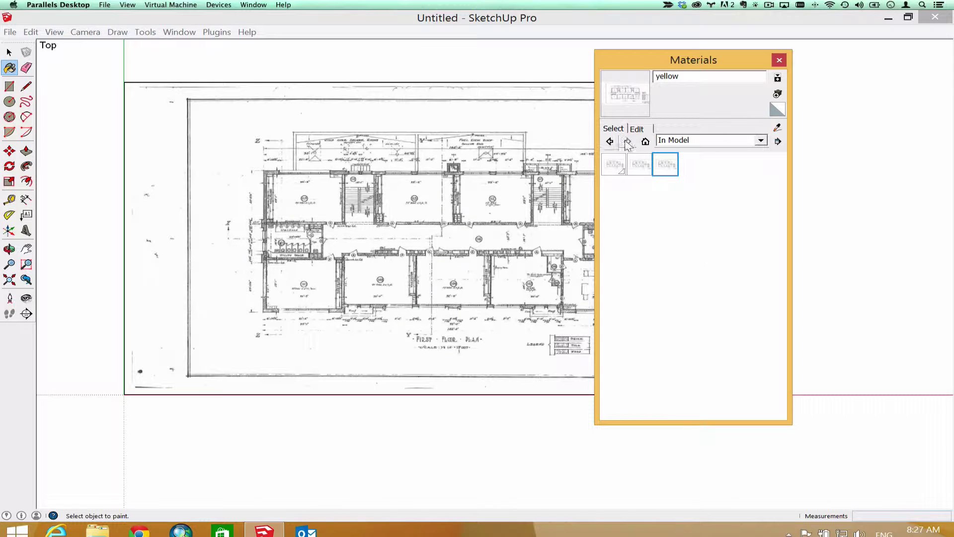
pyautogui.click(777, 109)
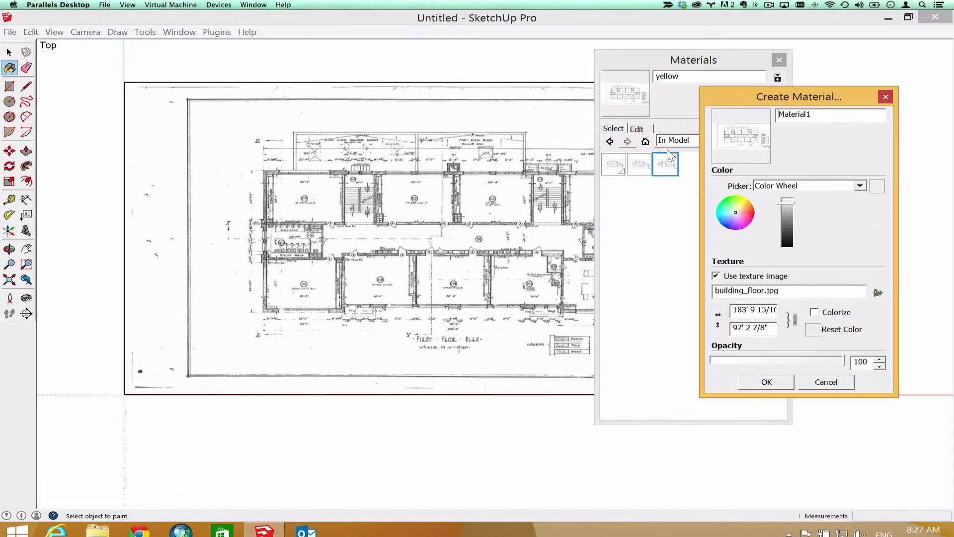
pyautogui.doubleClick(818, 121)
pyautogui.write('green')
pyautogui.click(774, 383)
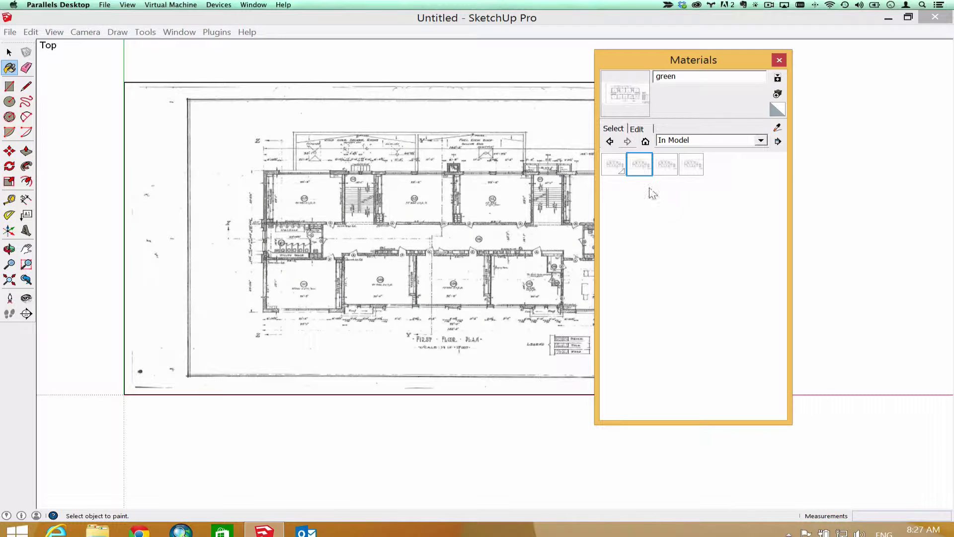
# - Edit the green material and tint its floor plan texture bright green using the color wheel
pyautogui.rightClick(639, 171)
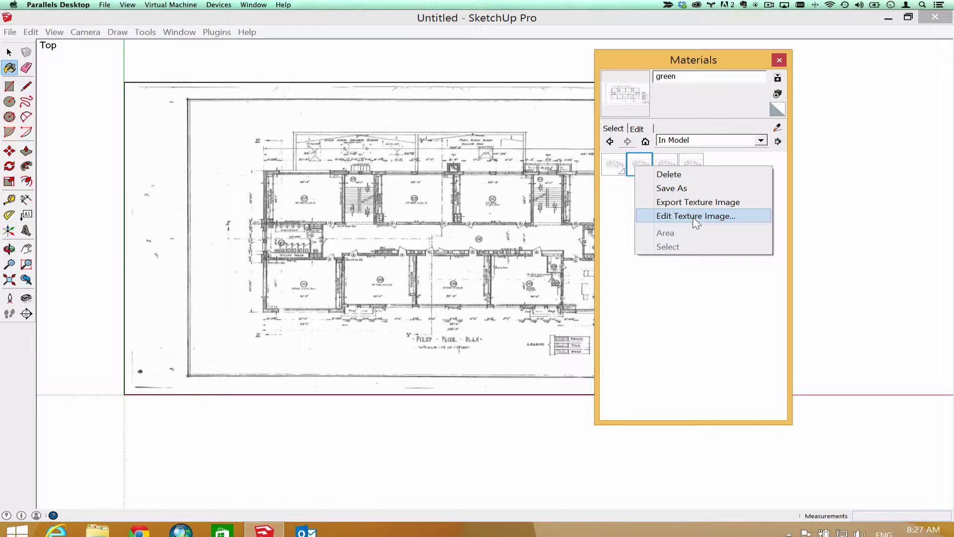
pyautogui.click(703, 315)
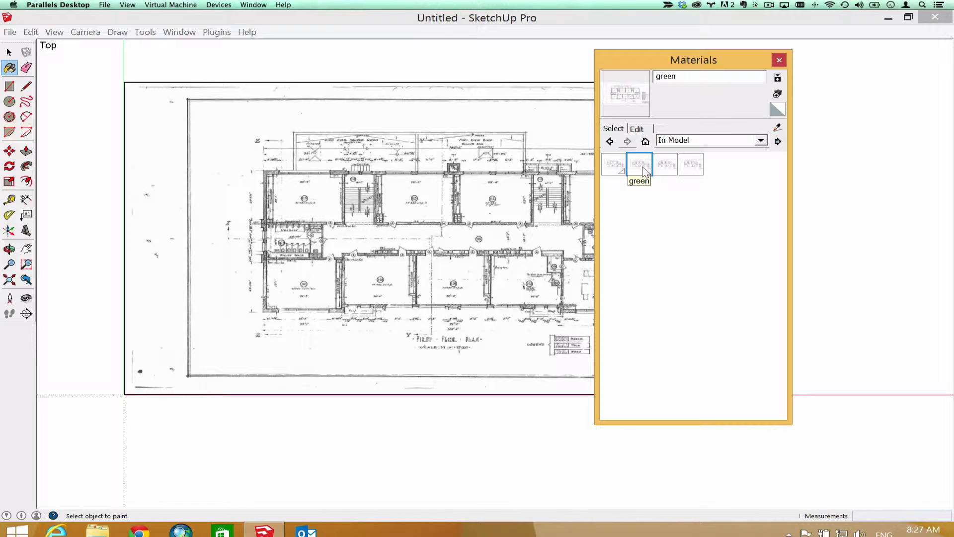
pyautogui.click(638, 130)
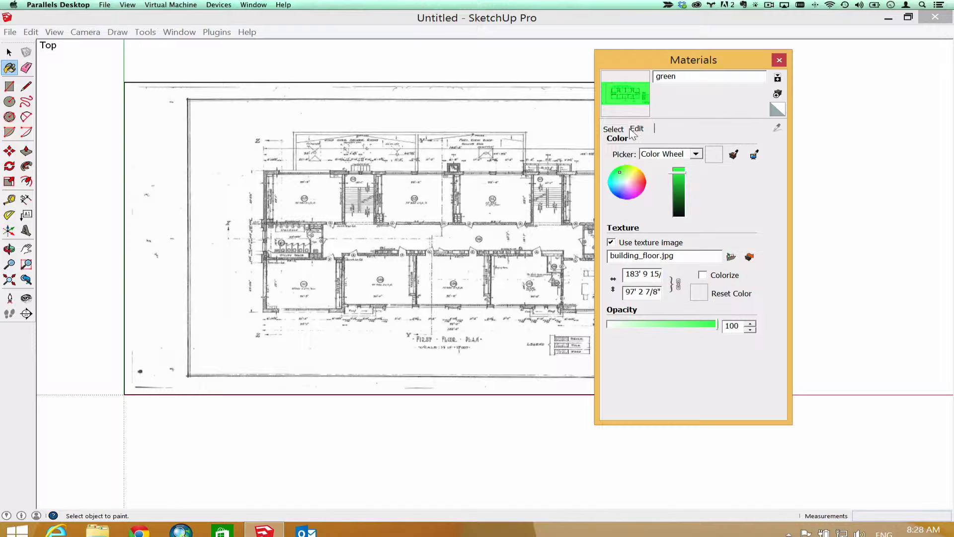
pyautogui.click(617, 129)
# - Tint the red material's texture red and the yellow material's texture yellow using the color wheel
pyautogui.click(667, 163)
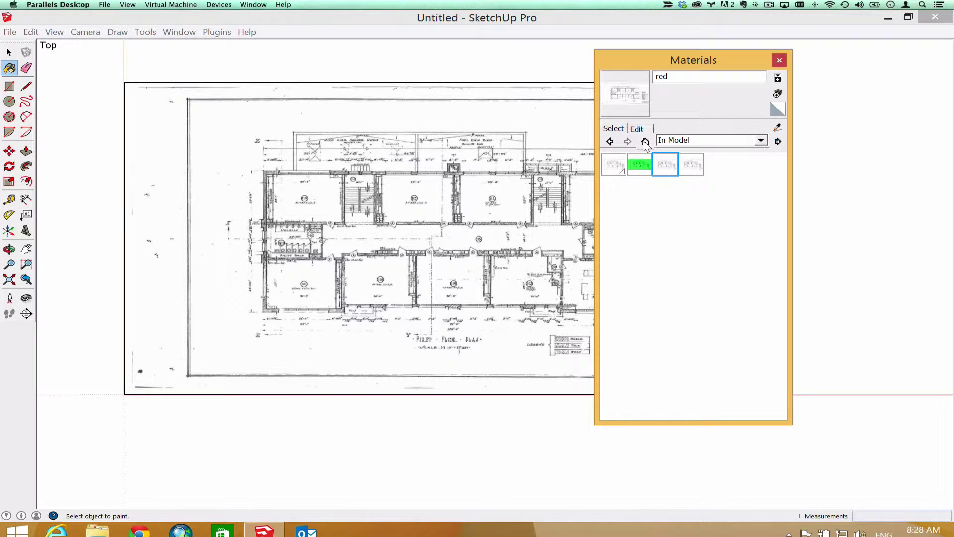
pyautogui.click(638, 130)
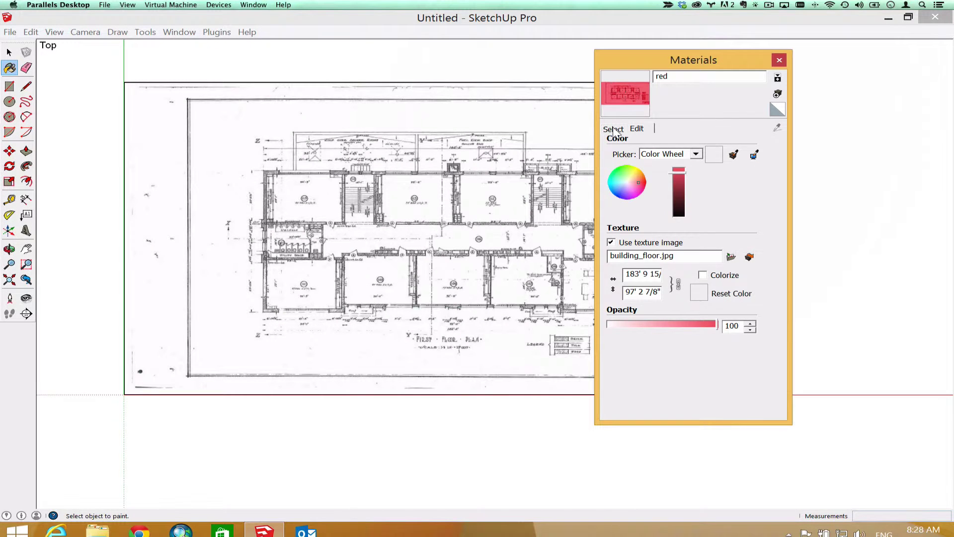
pyautogui.click(613, 129)
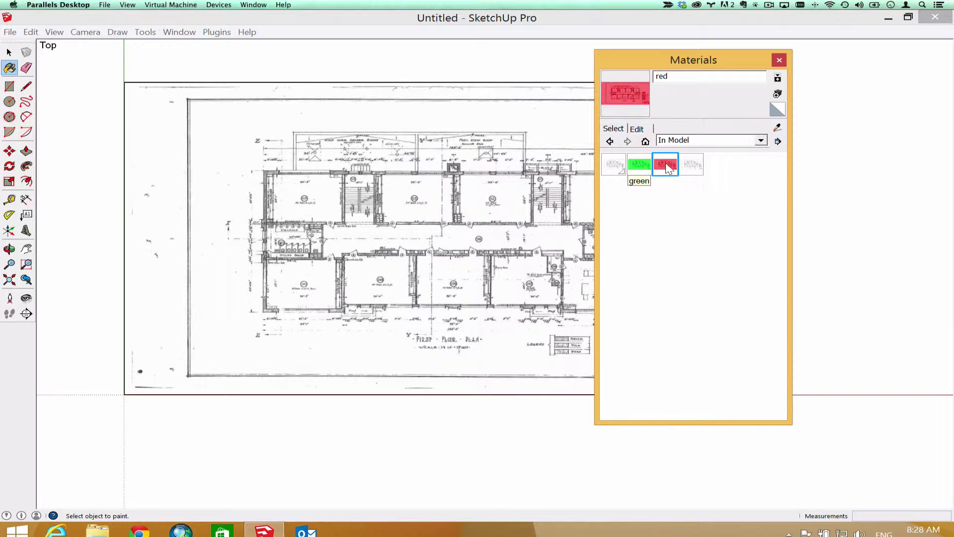
pyautogui.click(696, 164)
pyautogui.click(639, 129)
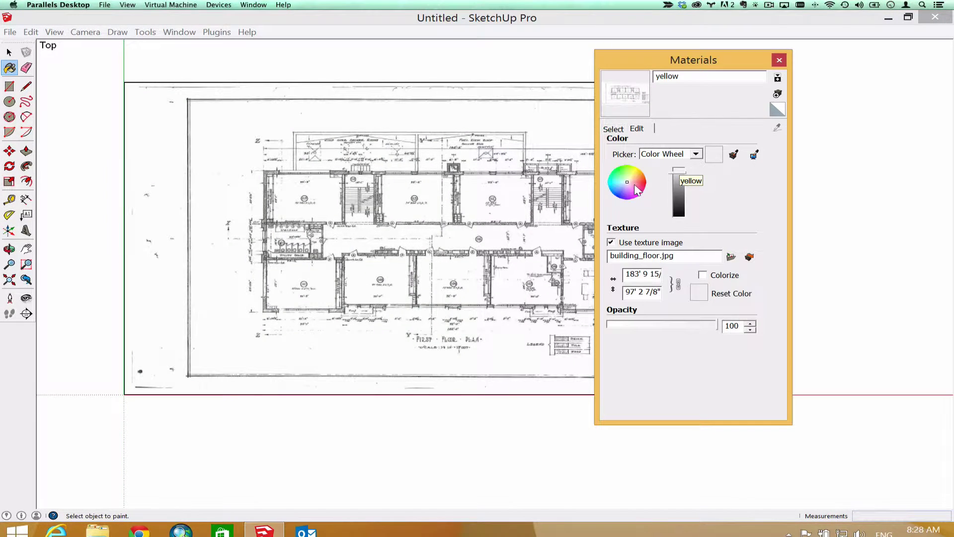
pyautogui.click(613, 129)
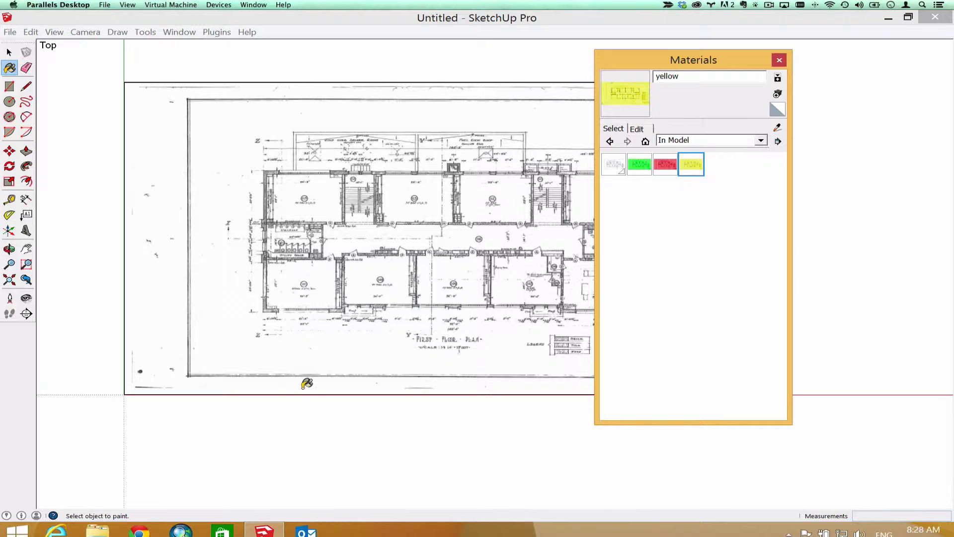
# - Switch back to the Mac version of SketchUp and draw a rectangle about 32' 4" by 22' 8" over the plan's upper-left classroom
pyautogui.press('super+Tab')
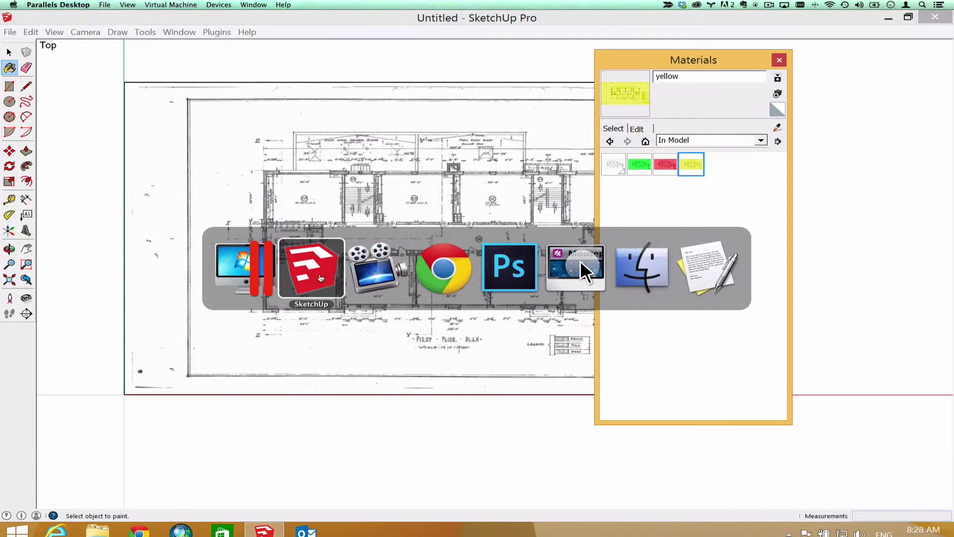
pyautogui.click(307, 279)
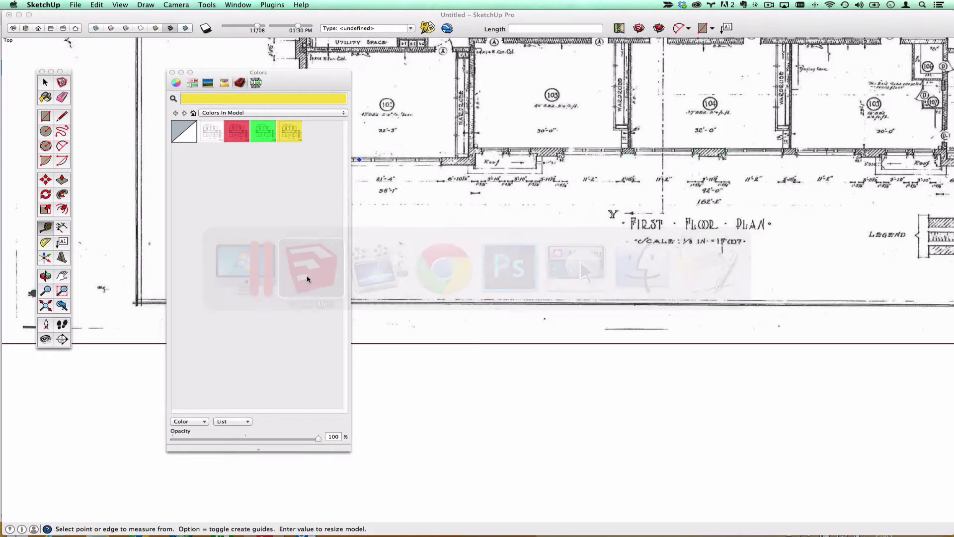
pyautogui.scroll(-1, 486, 147)
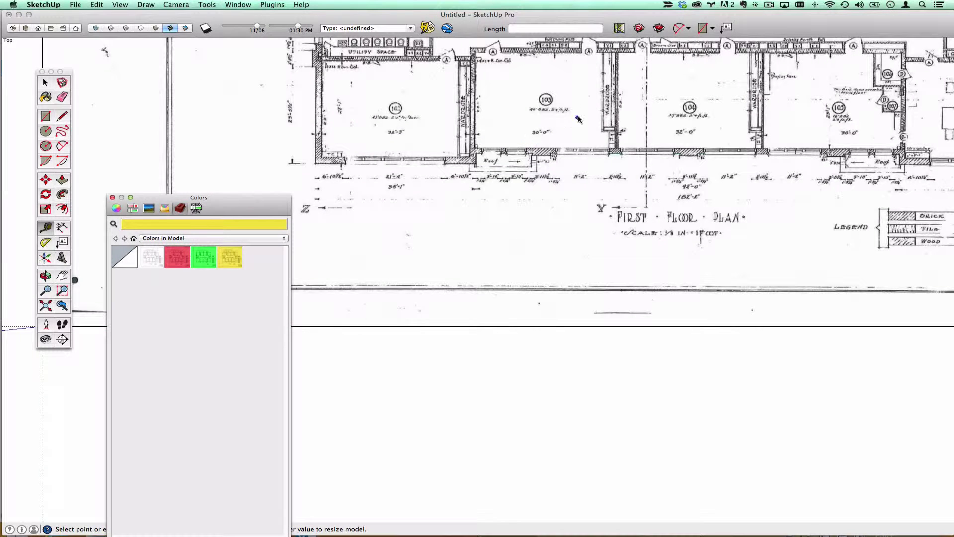
pyautogui.scroll(-3, 597, 117)
pyautogui.scroll(3, 597, 65)
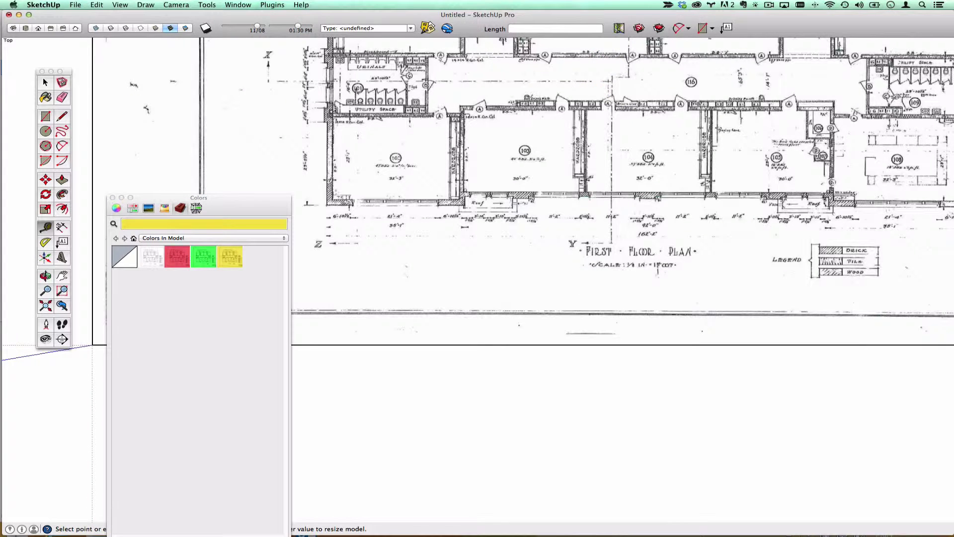
pyautogui.click(62, 277)
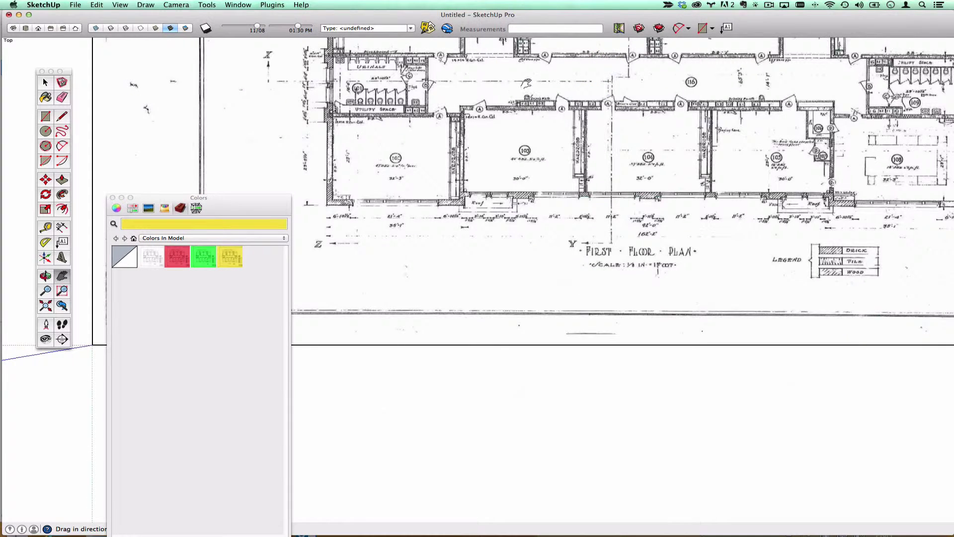
pyautogui.moveTo(526, 84); pyautogui.dragTo(546, 250)
pyautogui.moveTo(262, 212); pyautogui.dragTo(244, 162)
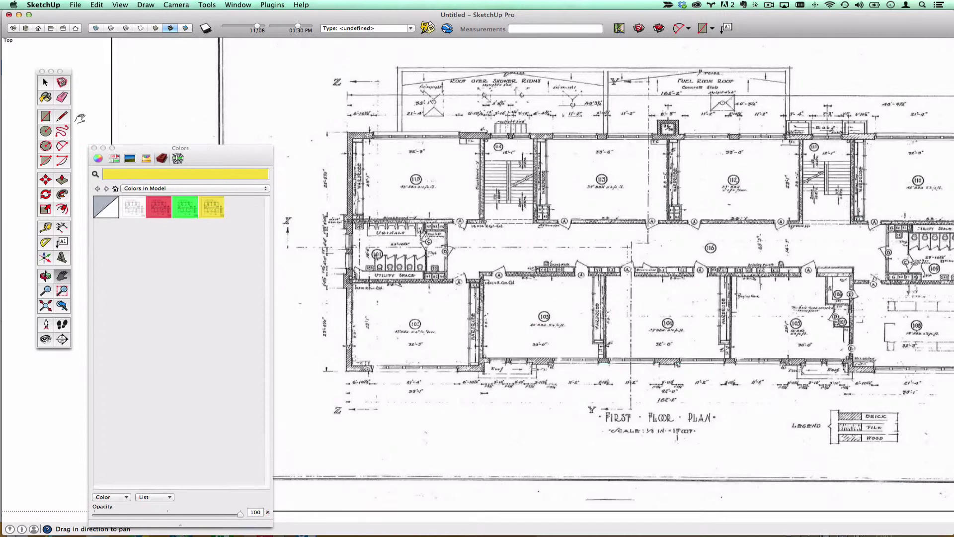
pyautogui.click(45, 116)
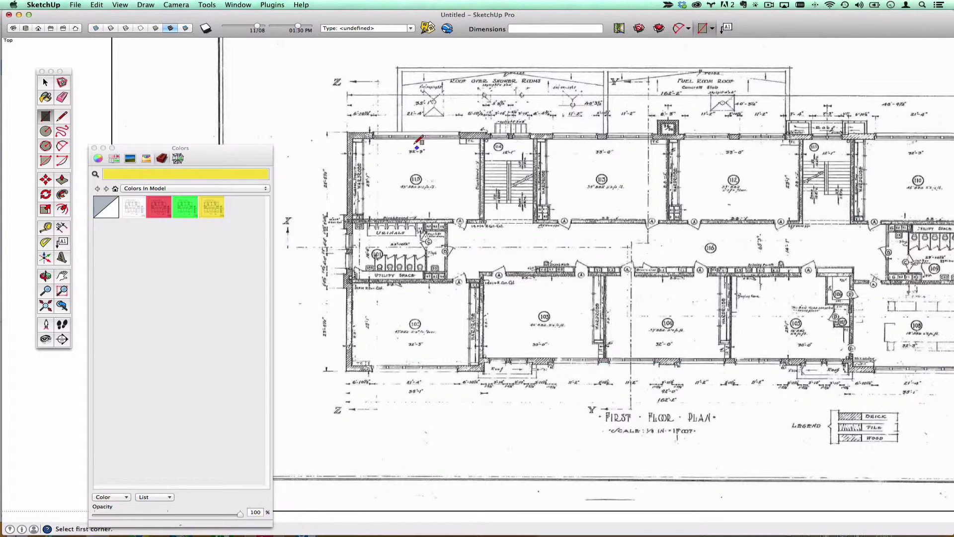
pyautogui.click(354, 139)
pyautogui.click(481, 219)
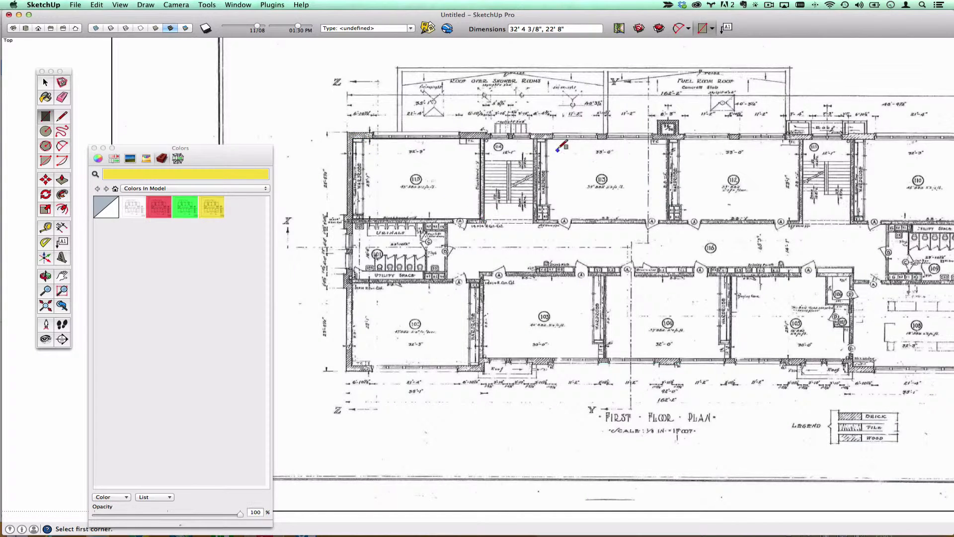
# - Draw rectangles over the next two upper-row classrooms and around the shower and fuel room roofs above them, the latter about 100' by 18'
pyautogui.click(536, 140)
pyautogui.click(669, 217)
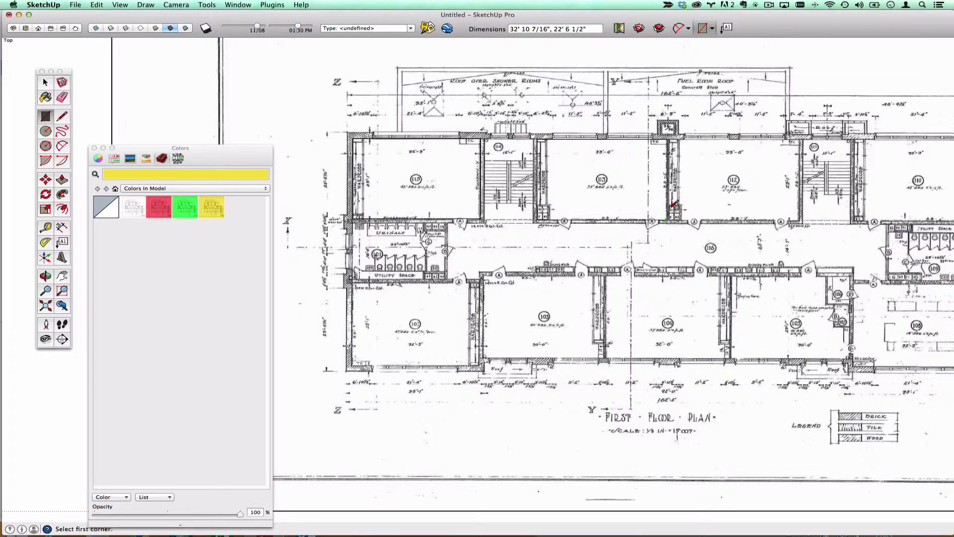
pyautogui.click(680, 141)
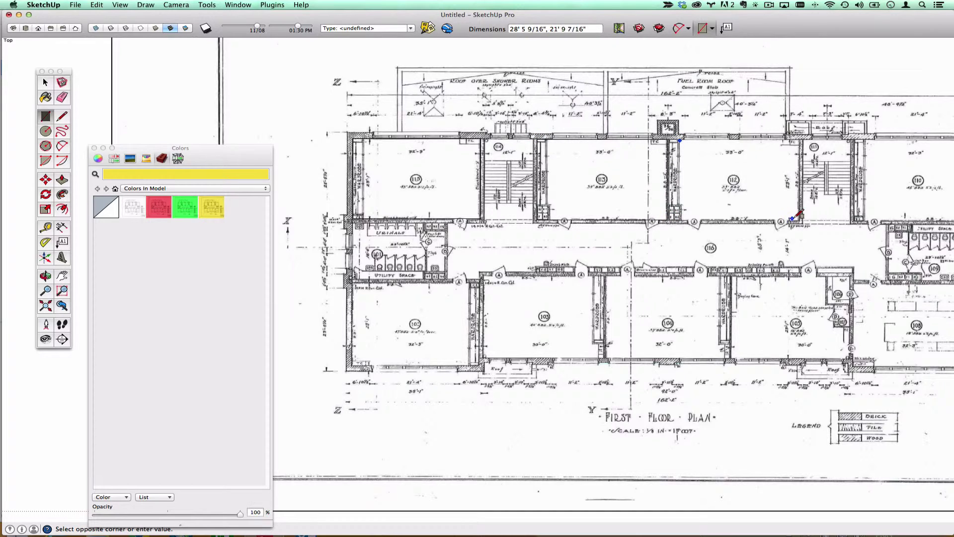
pyautogui.click(800, 220)
pyautogui.click(792, 67)
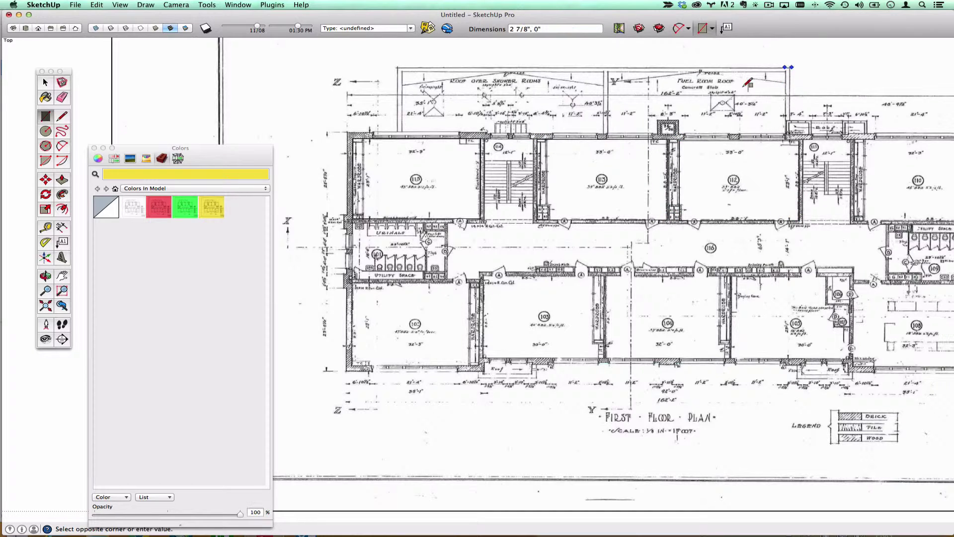
pyautogui.click(396, 139)
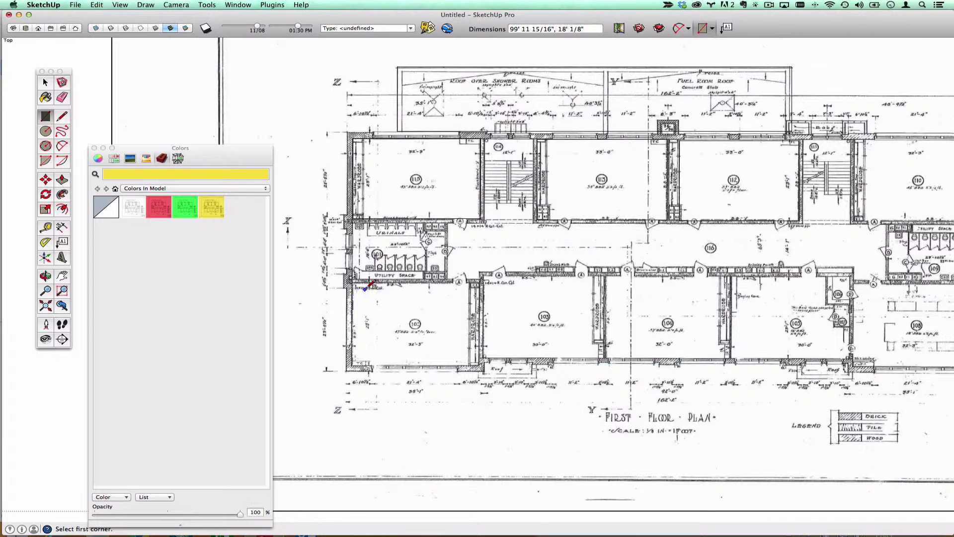
# - Draw rectangles over lower-row rooms 102 and 103, making the one over room 103 about 30' by 21'
pyautogui.click(353, 284)
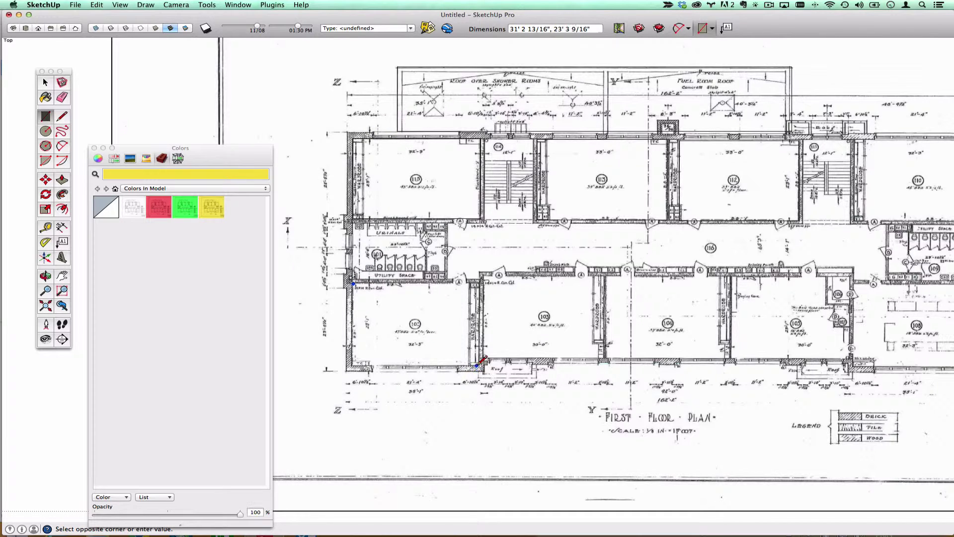
pyautogui.click(482, 366)
pyautogui.click(485, 357)
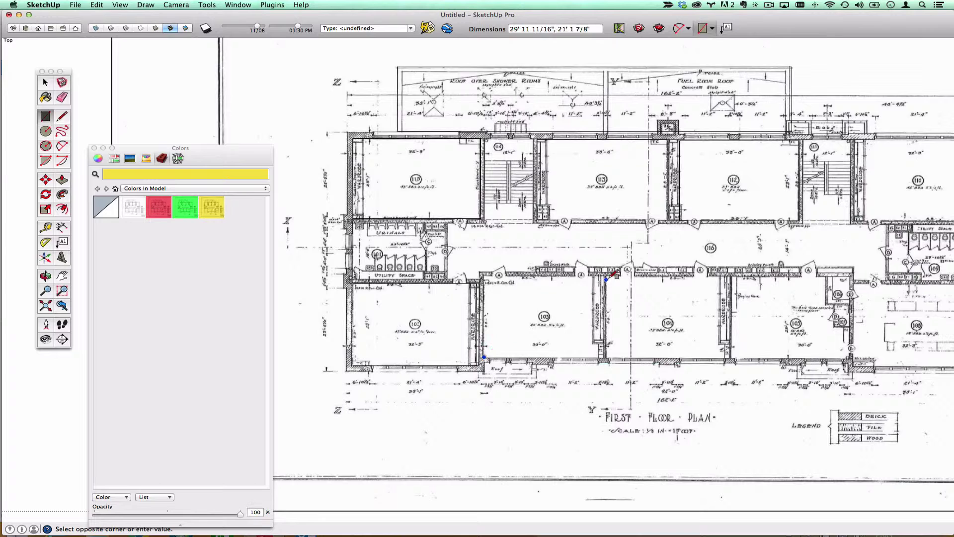
pyautogui.click(605, 276)
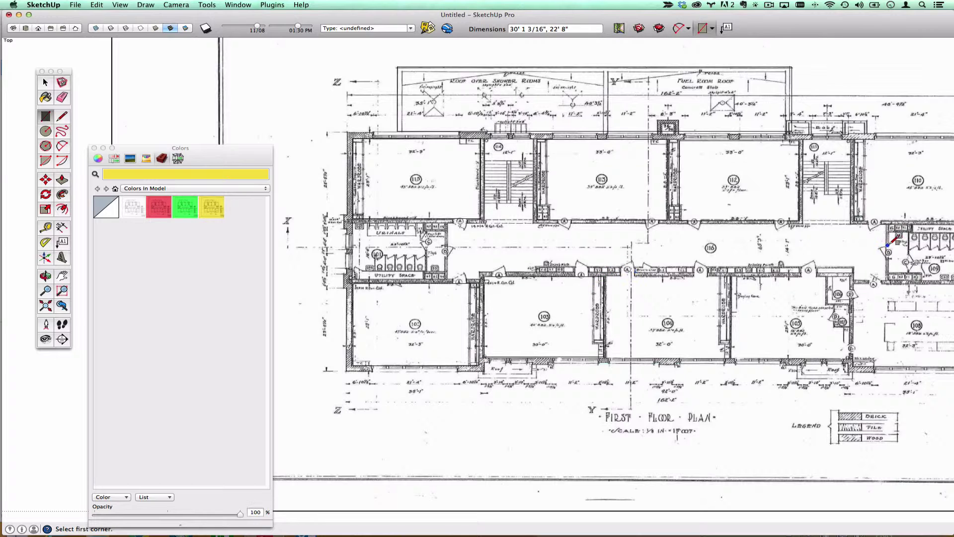
# - Draw a rectangle about 23' 7" by 15' 1" over washroom 101 and select several traced room faces individually to check them
pyautogui.click(354, 224)
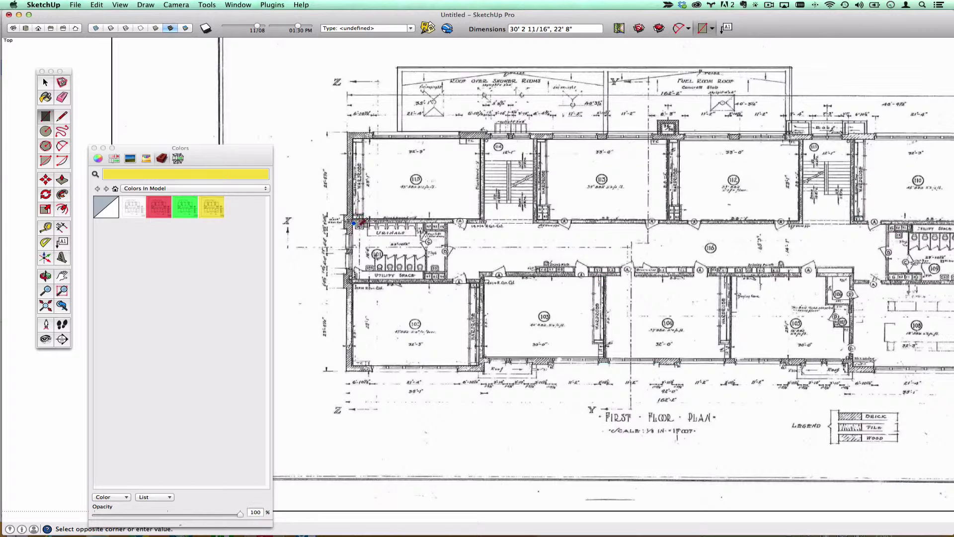
pyautogui.click(447, 277)
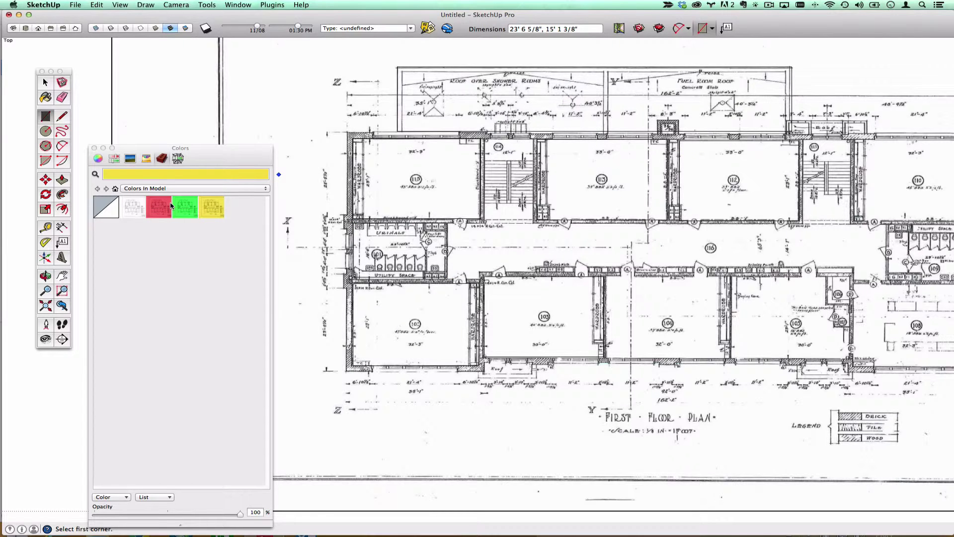
pyautogui.click(46, 83)
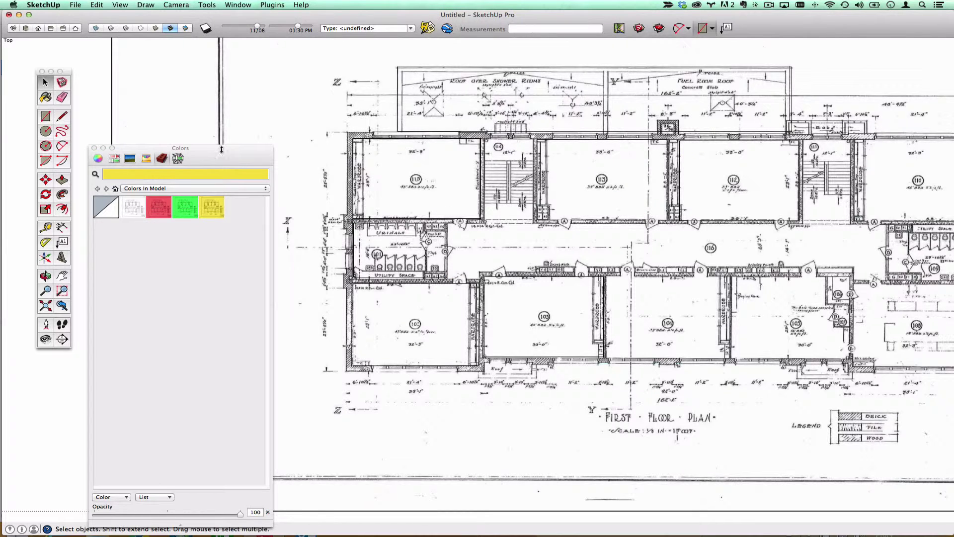
pyautogui.click(398, 169)
pyautogui.click(420, 320)
pyautogui.click(542, 311)
pyautogui.click(595, 217)
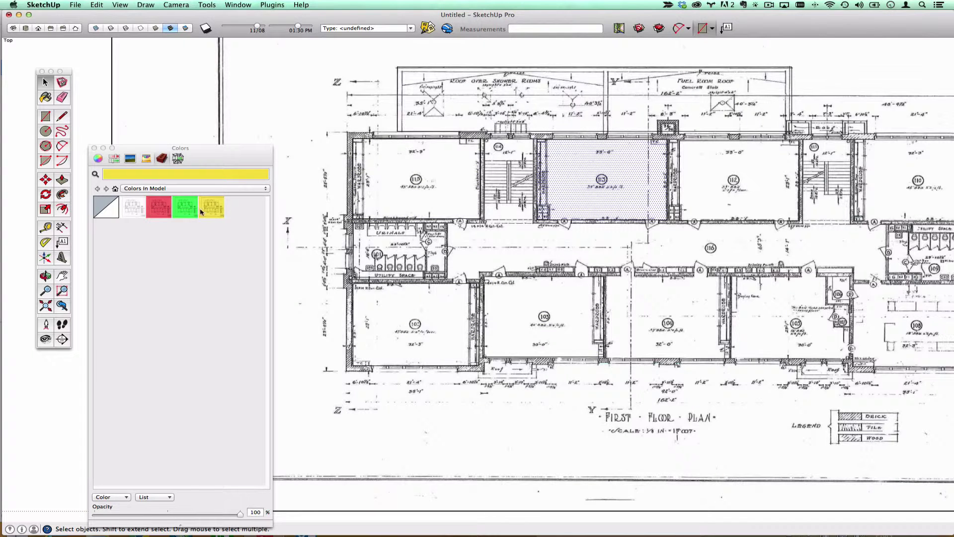
# - Try applying the red plan material directly onto room 115, the upper-left classroom, and undo that fill
pyautogui.moveTo(160, 217); pyautogui.dragTo(385, 178)
pyautogui.moveTo(385, 176); pyautogui.dragTo(385, 176)
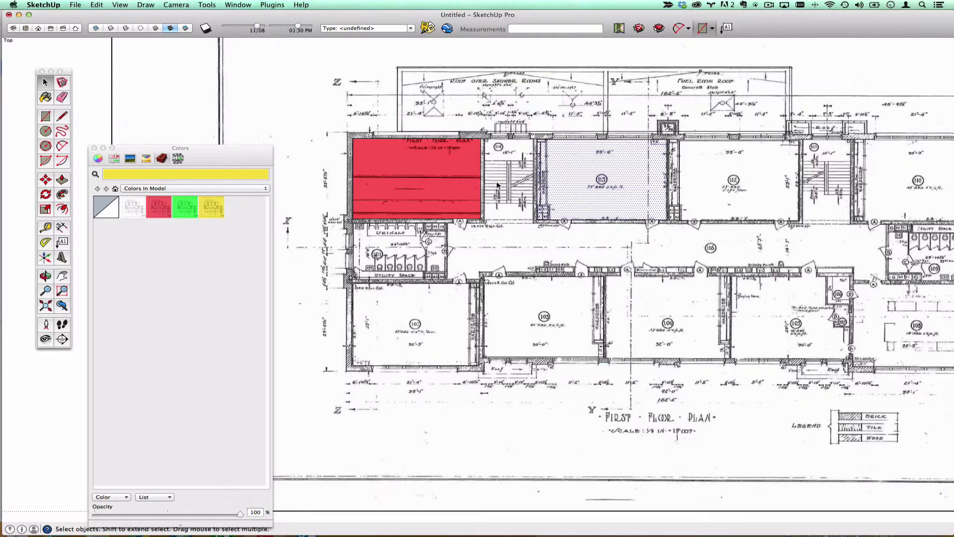
pyautogui.click(76, 5)
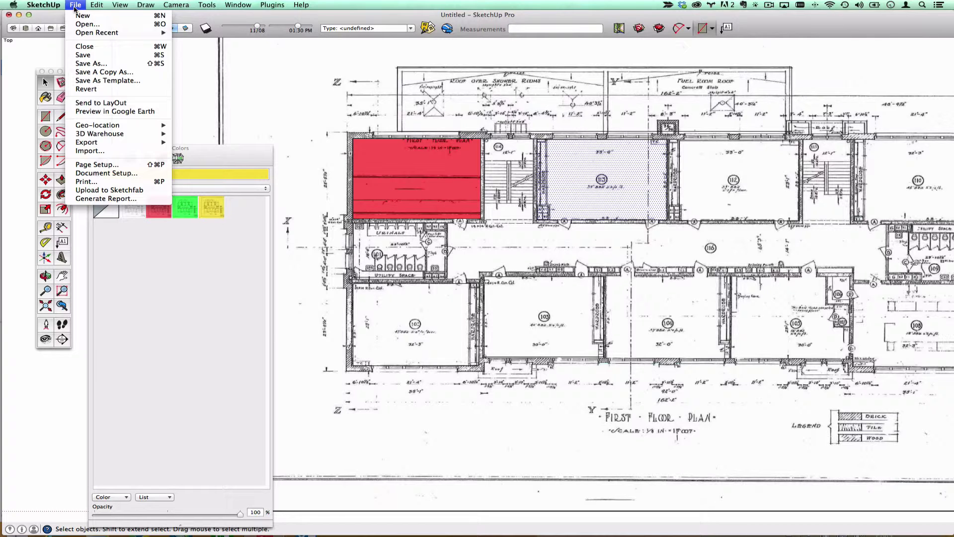
pyautogui.press('Escape')
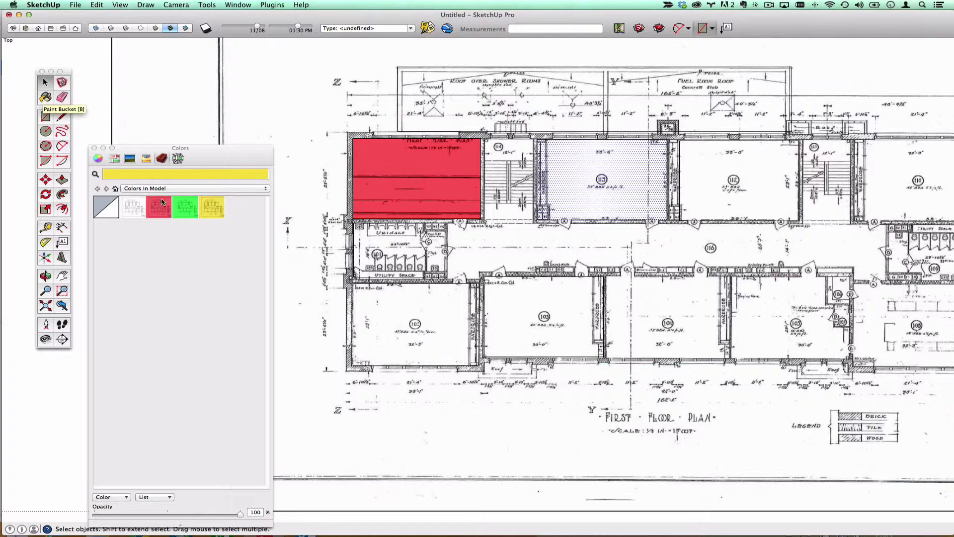
pyautogui.click(96, 4)
pyautogui.click(98, 14)
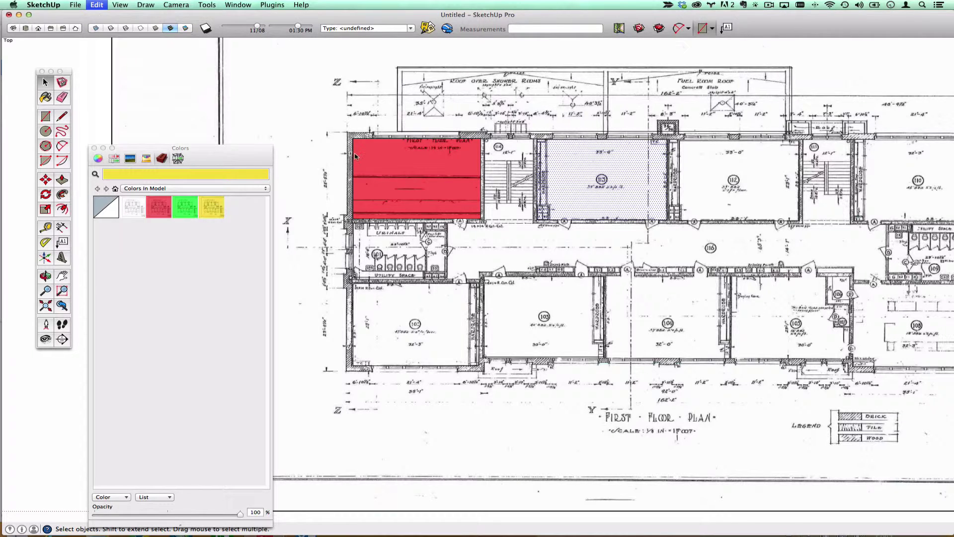
pyautogui.press('super+z')
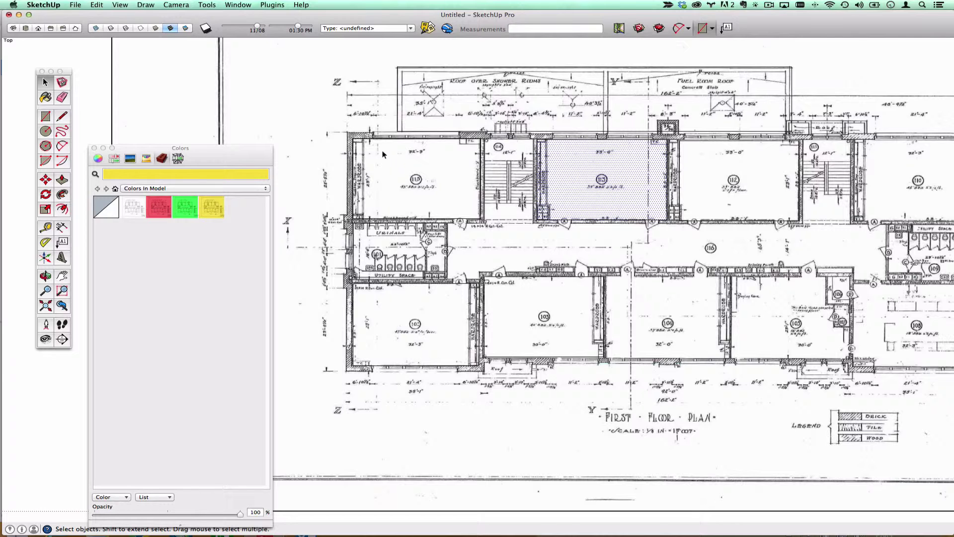
# - Assign the red plan material to the front side of room 115's face through Entity Info
pyautogui.rightClick(383, 150)
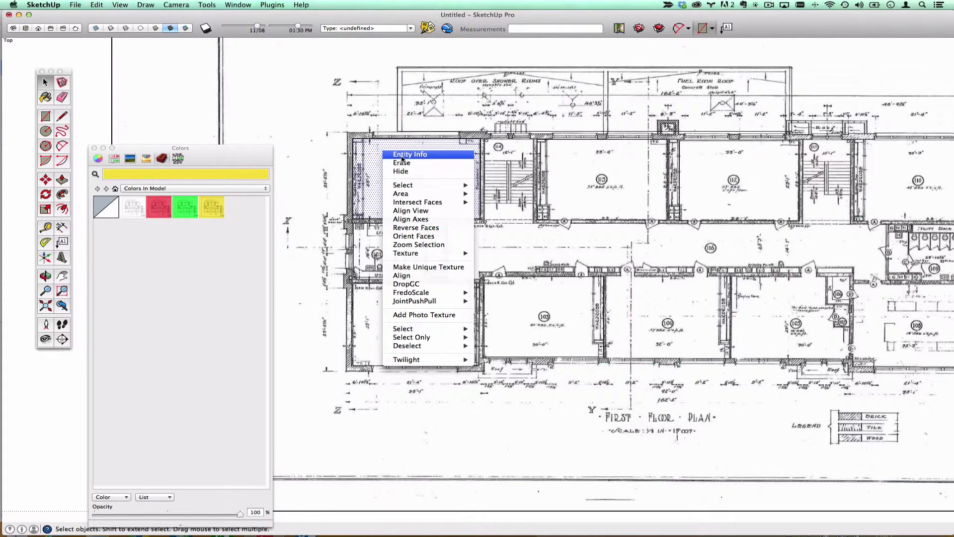
pyautogui.click(426, 156)
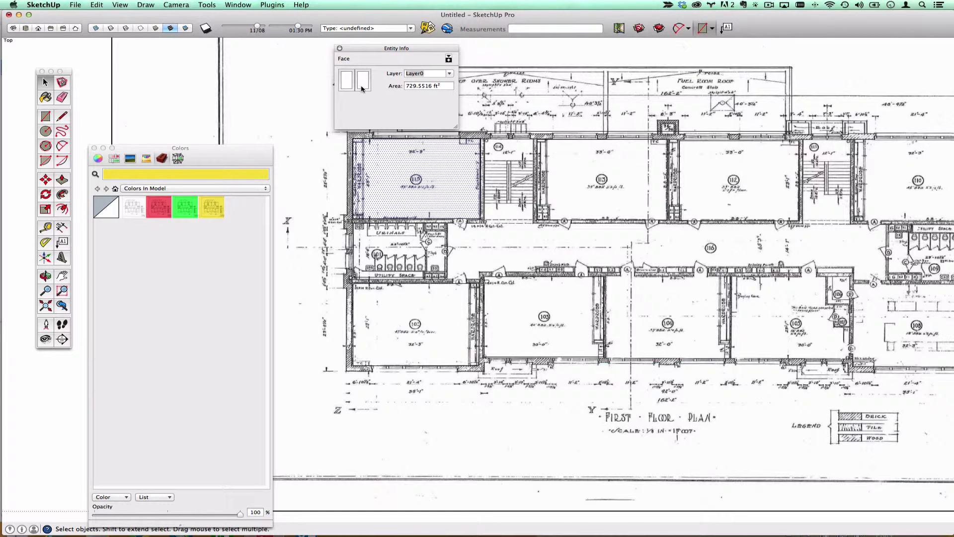
pyautogui.click(349, 84)
pyautogui.click(168, 204)
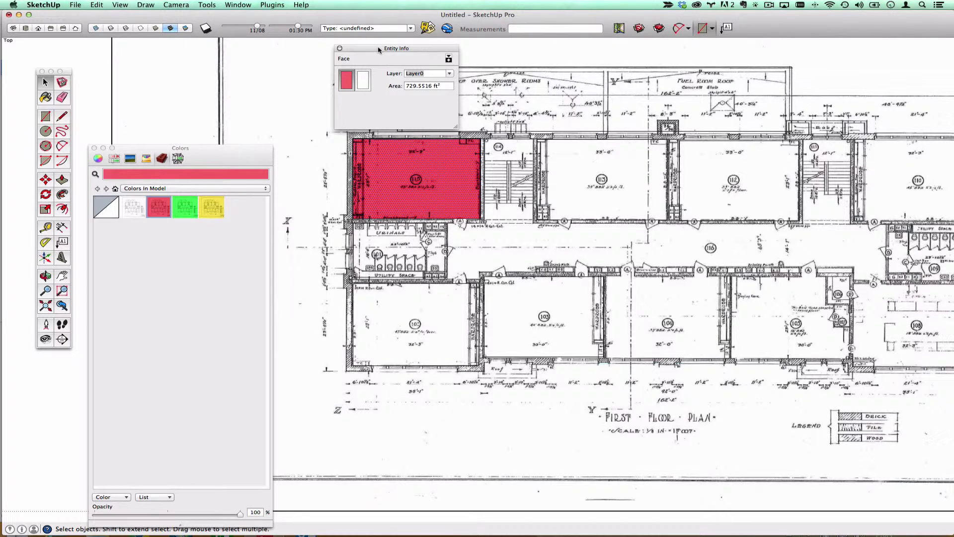
pyautogui.moveTo(378, 49); pyautogui.dragTo(341, 250)
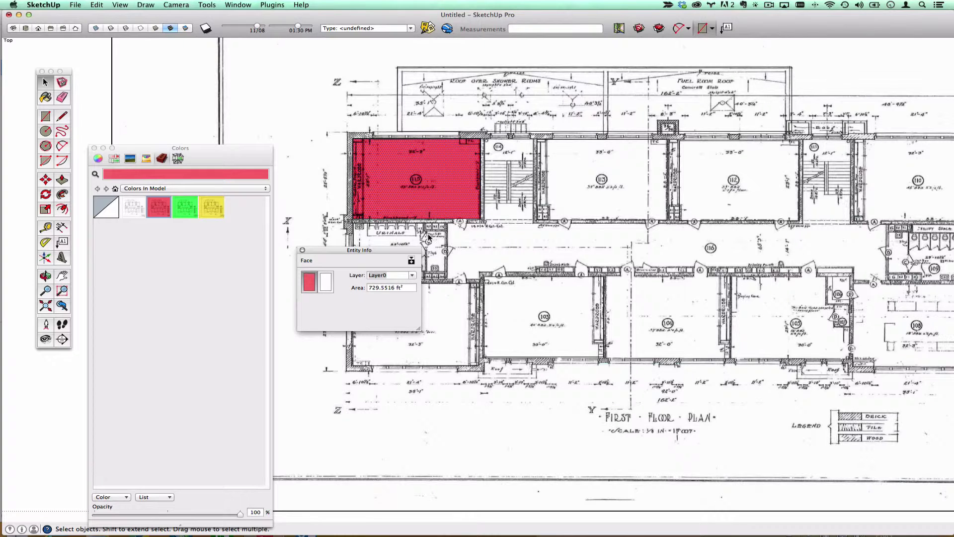
pyautogui.click(302, 251)
pyautogui.click(173, 111)
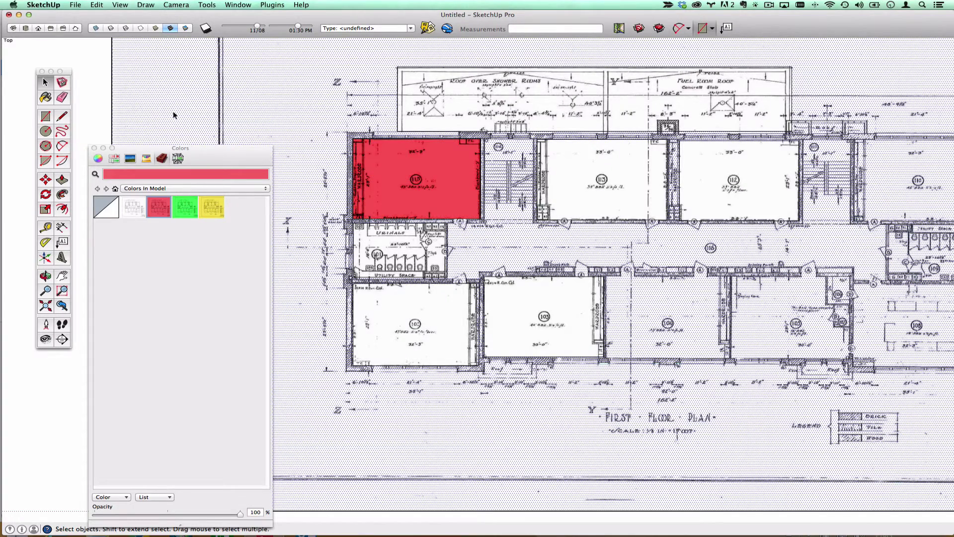
# - Draw a square about 3' 6" in the blank margin near the sheet's upper-left corner, with a second rectangle adjoining its right edge
pyautogui.press('h')
pyautogui.moveTo(297, 74); pyautogui.dragTo(490, 210)
pyautogui.click(45, 116)
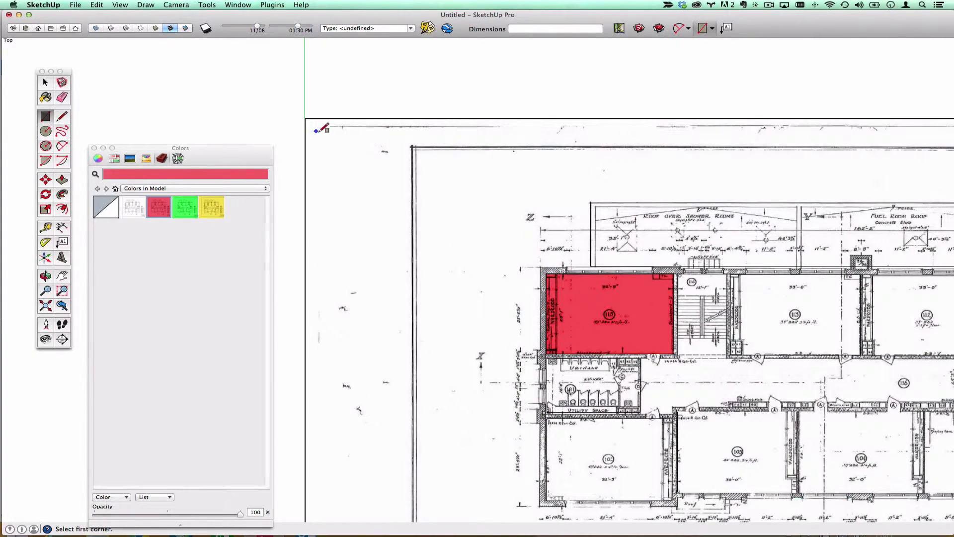
pyautogui.scroll(3, 337, 144)
pyautogui.click(338, 131)
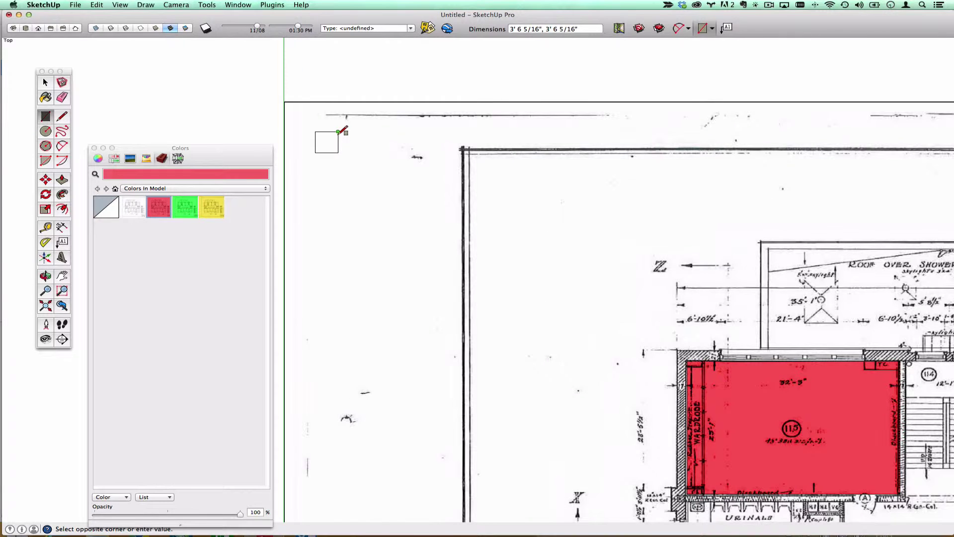
pyautogui.click(315, 153)
pyautogui.click(338, 153)
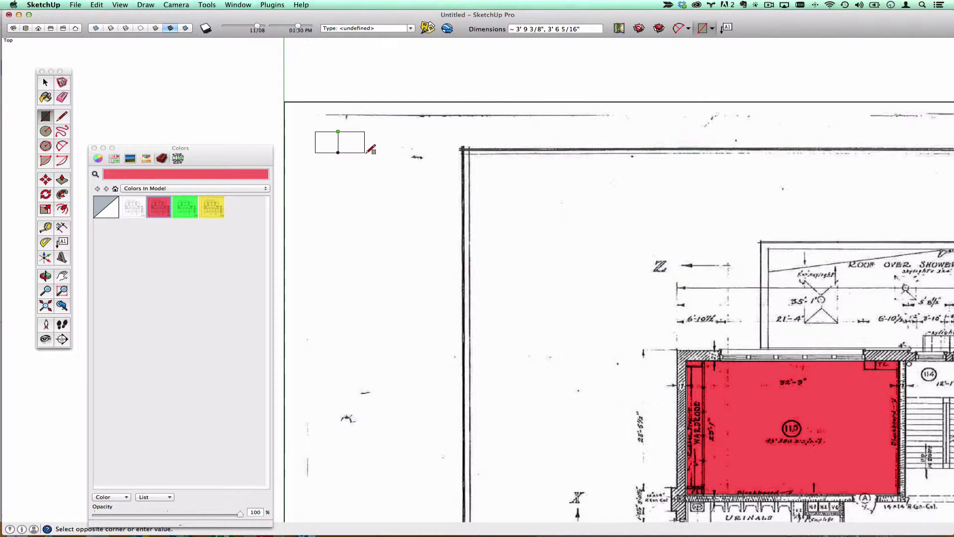
pyautogui.click(357, 132)
pyautogui.click(45, 82)
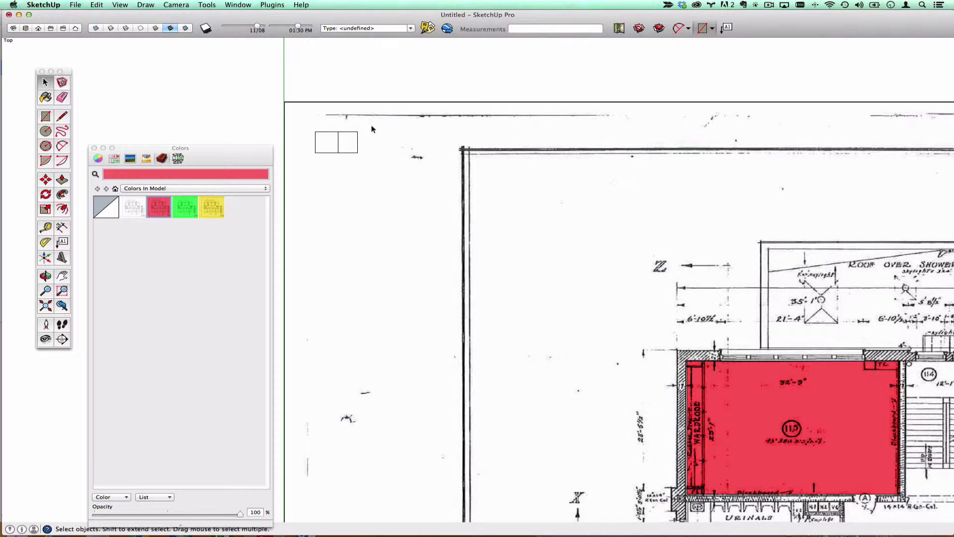
pyautogui.click(327, 141)
pyautogui.keyDown('shift'); pyautogui.click(355, 139); pyautogui.keyUp('shift')
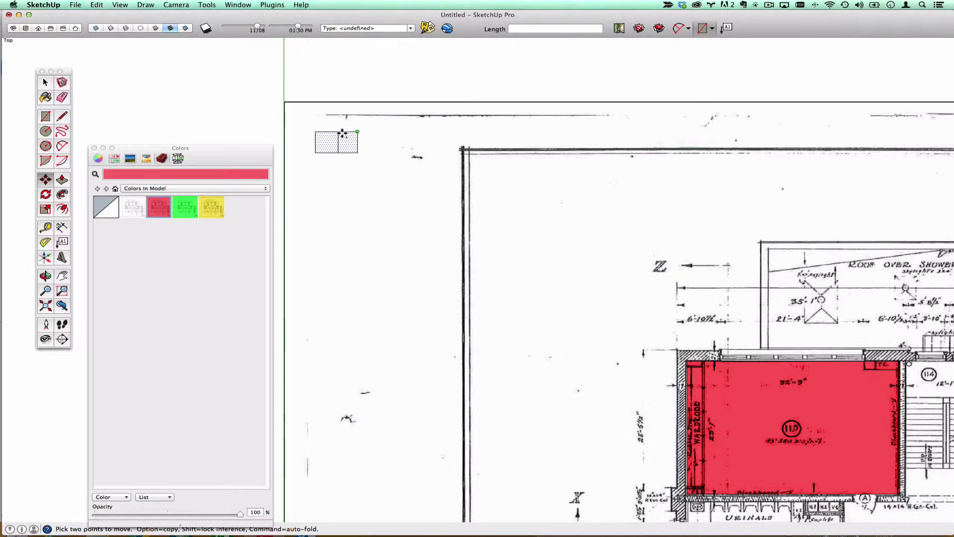
pyautogui.click(131, 95)
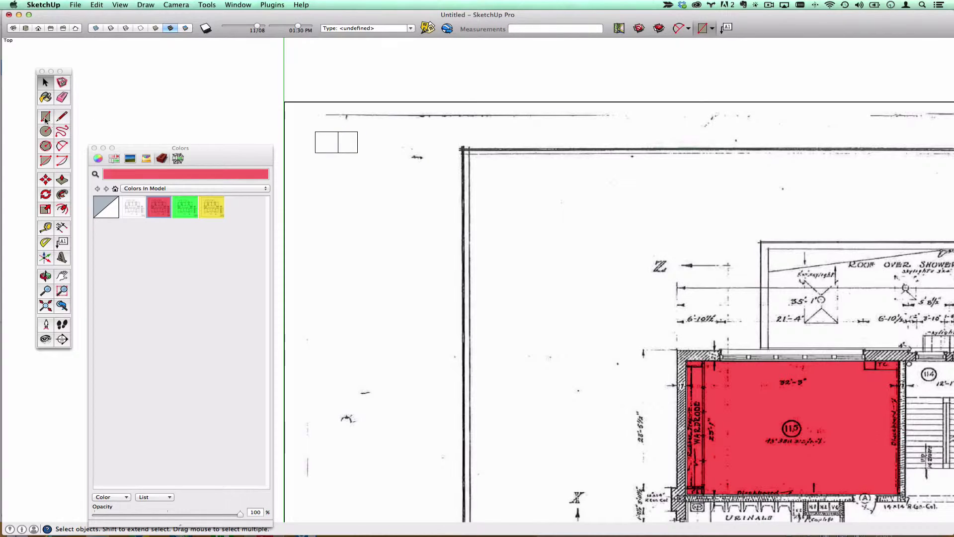
# - Draw a third rectangle about 3' 6" by 3' 4" directly below the first square in the margin
pyautogui.click(45, 116)
pyautogui.click(315, 152)
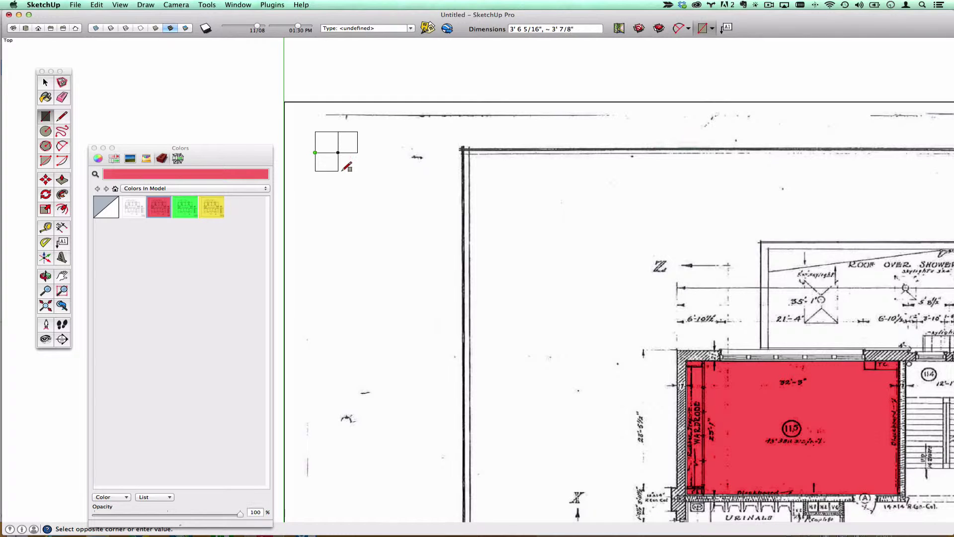
pyautogui.click(339, 173)
pyautogui.scroll(-1, 349, 144)
pyautogui.scroll(-1, 352, 141)
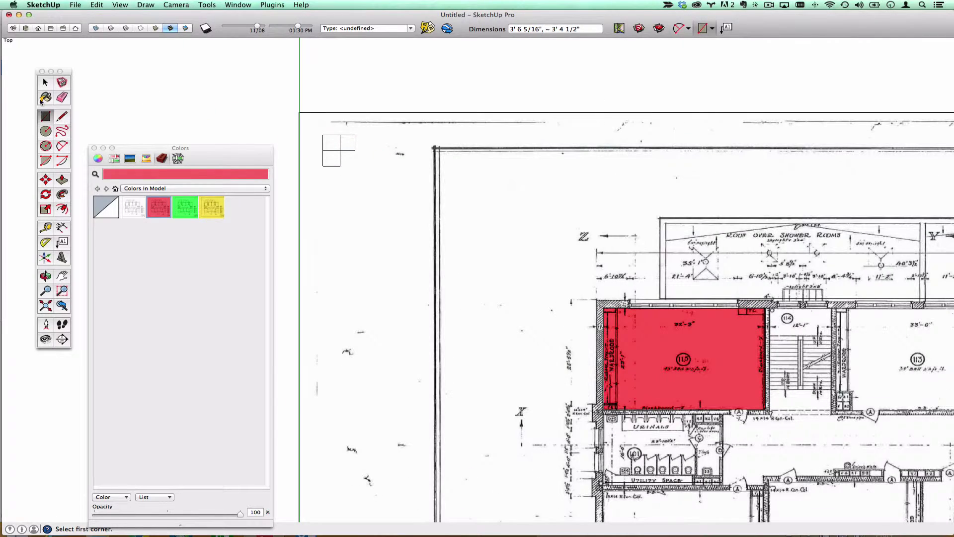
# - Assign the red plan material to the front side of the first margin square through Entity Info
pyautogui.click(45, 82)
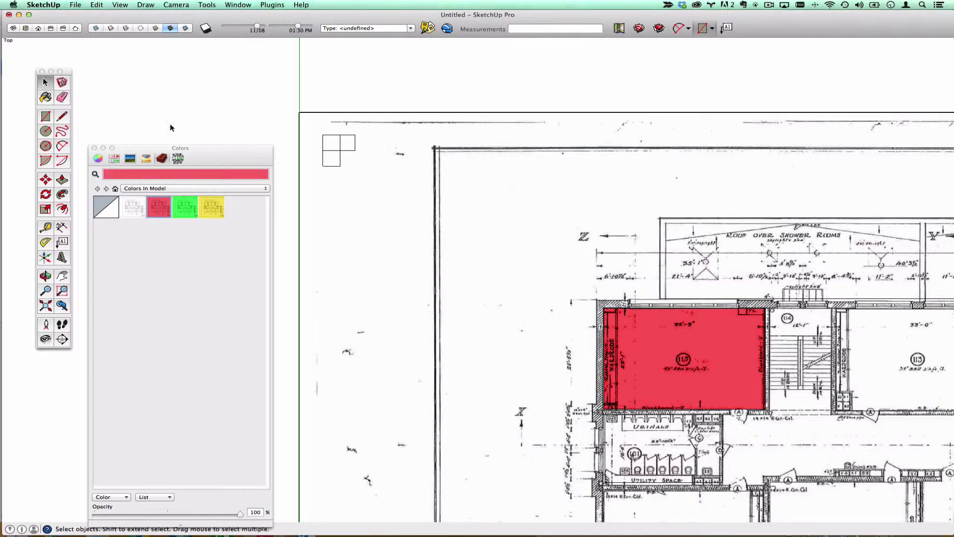
pyautogui.click(332, 148)
pyautogui.rightClick(331, 148)
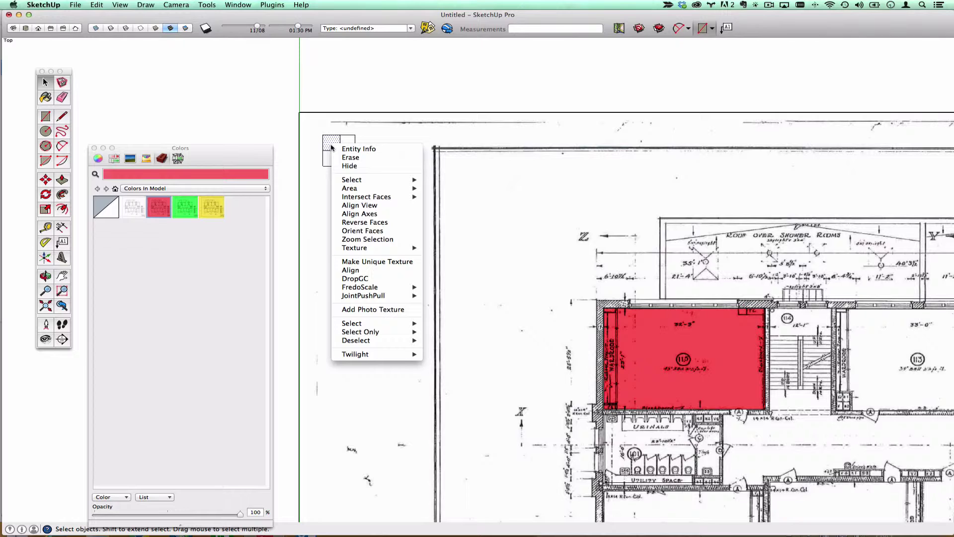
pyautogui.click(345, 149)
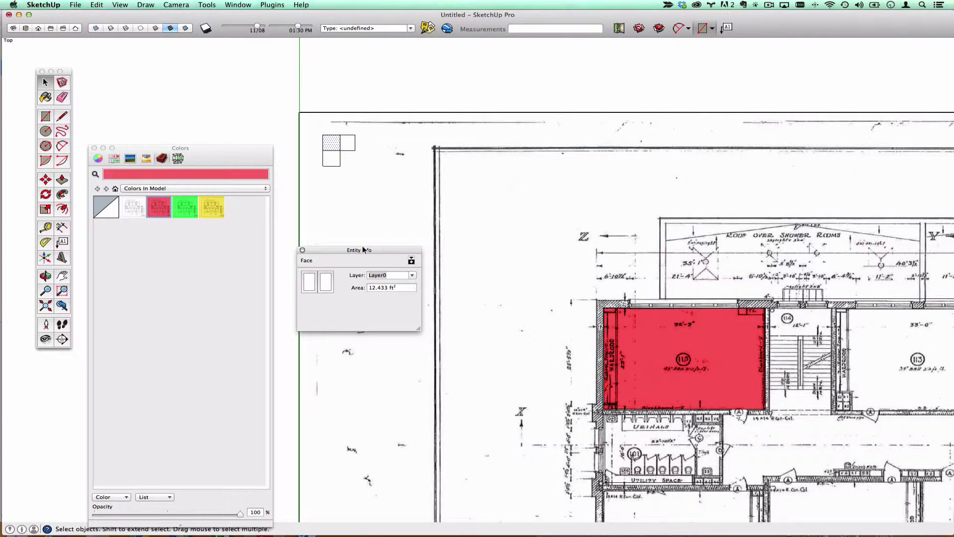
pyautogui.moveTo(343, 256); pyautogui.dragTo(502, 71)
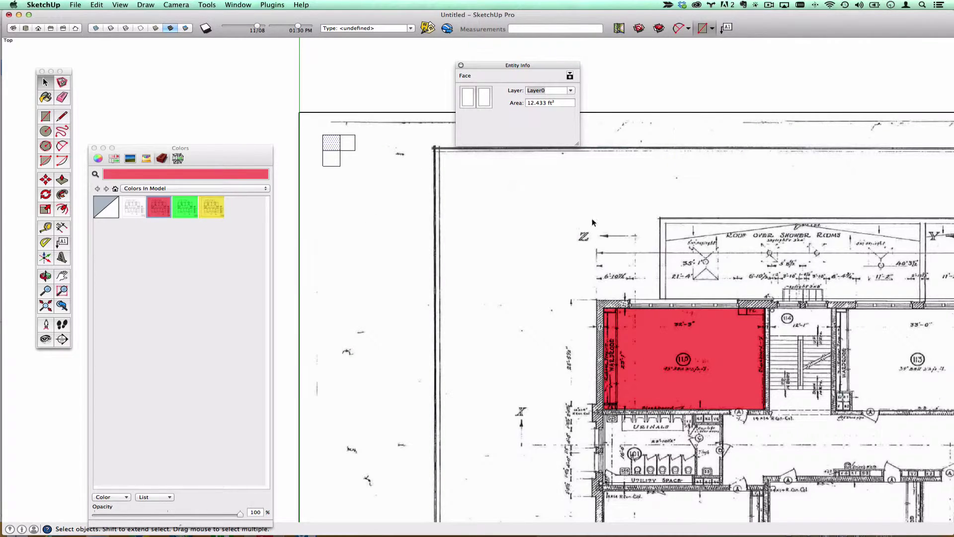
pyautogui.click(471, 98)
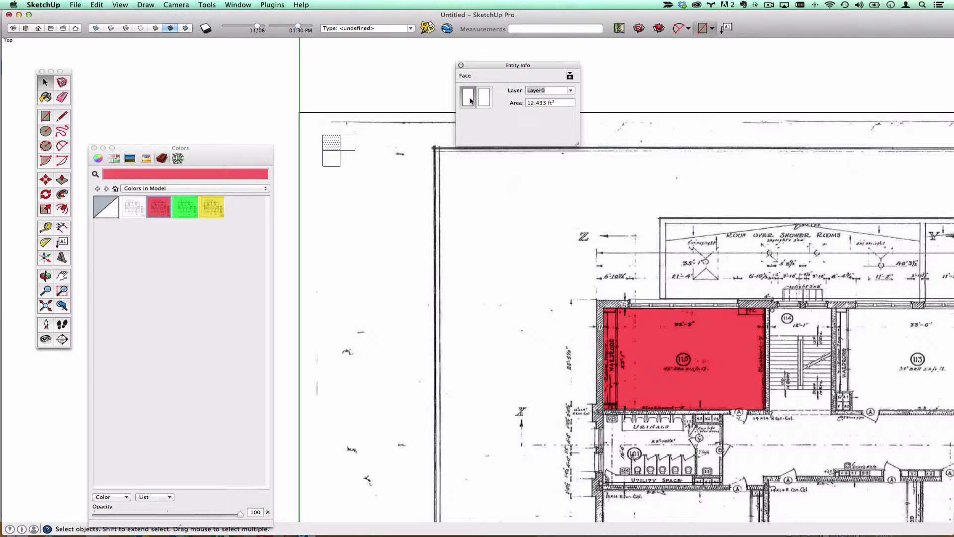
pyautogui.click(167, 209)
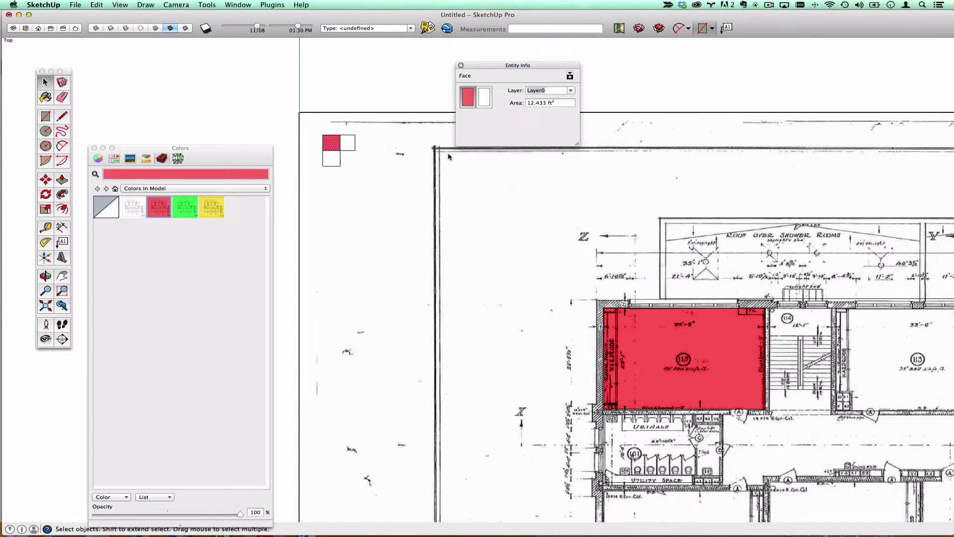
# - Assign the green plan material to the right margin rectangle and the yellow one to the lower rectangle through Entity Info
pyautogui.click(350, 143)
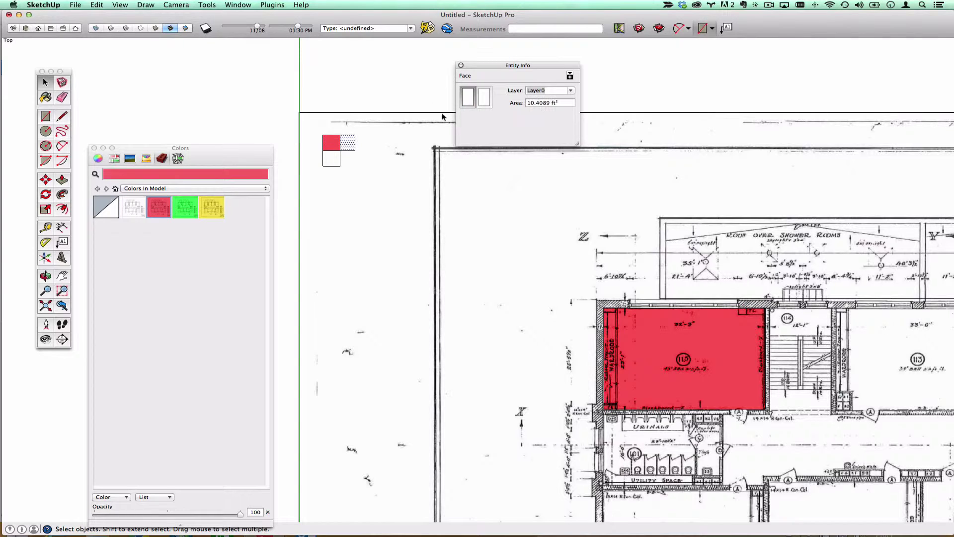
pyautogui.click(468, 100)
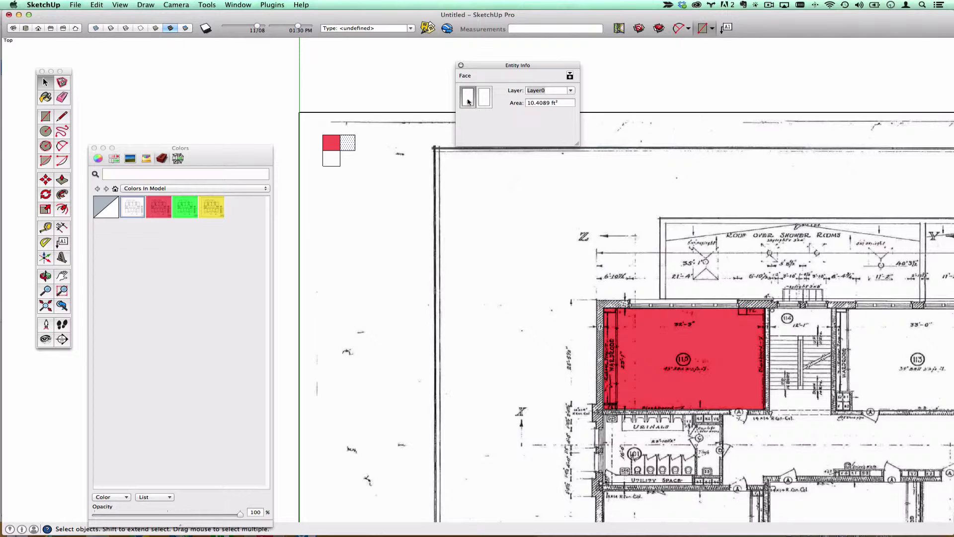
pyautogui.click(185, 207)
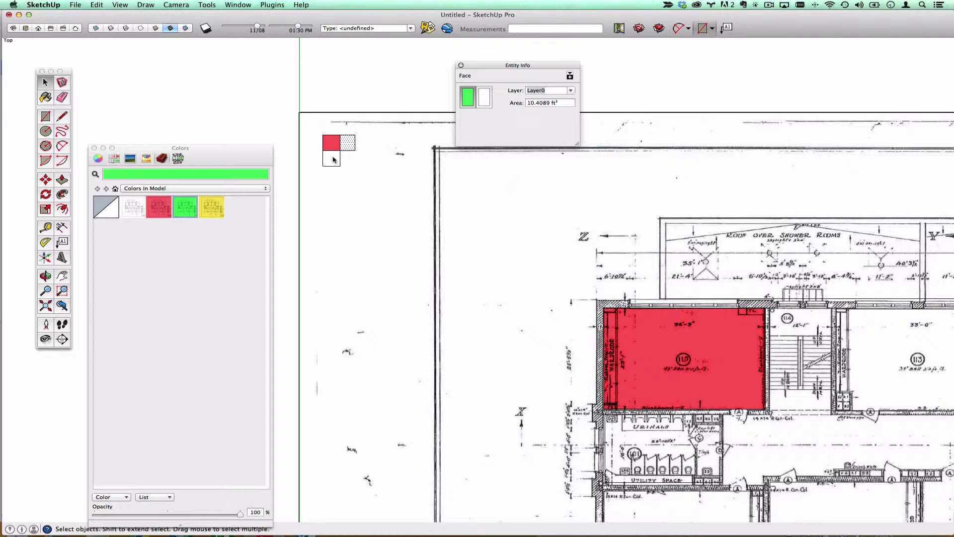
pyautogui.click(334, 159)
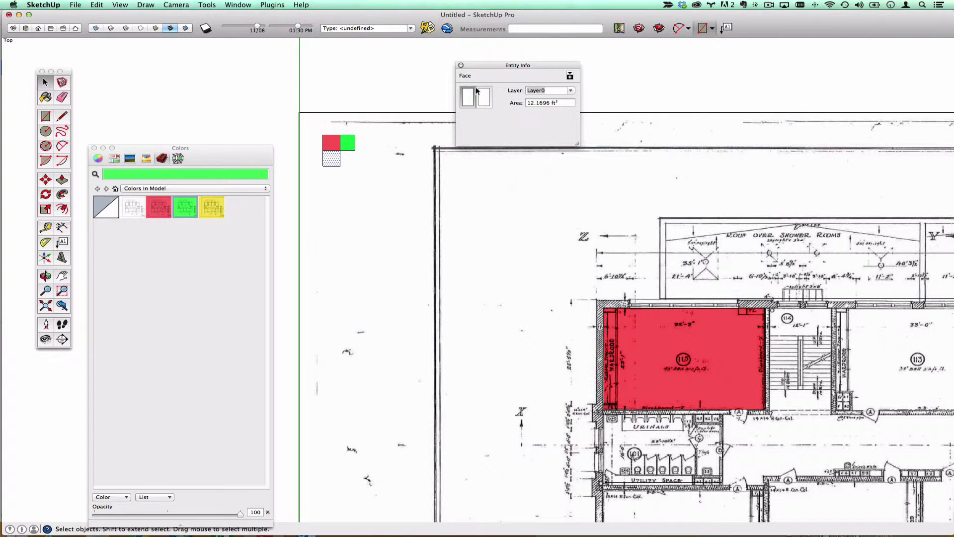
pyautogui.moveTo(487, 63); pyautogui.dragTo(418, 91)
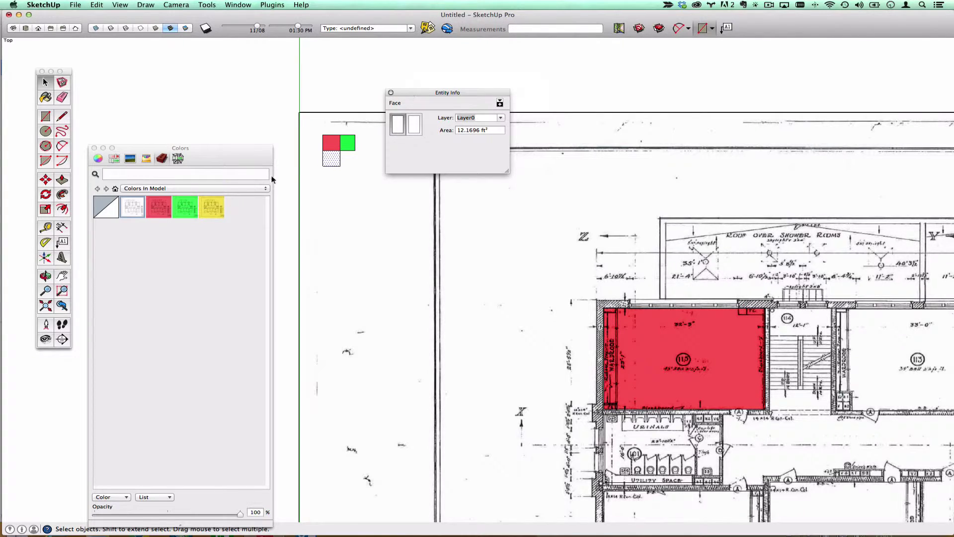
pyautogui.click(393, 128)
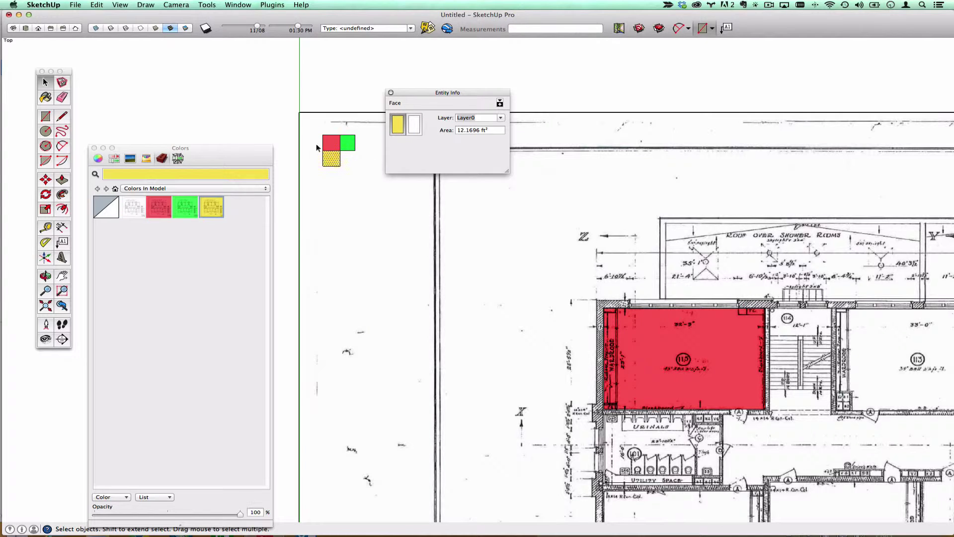
pyautogui.click(392, 93)
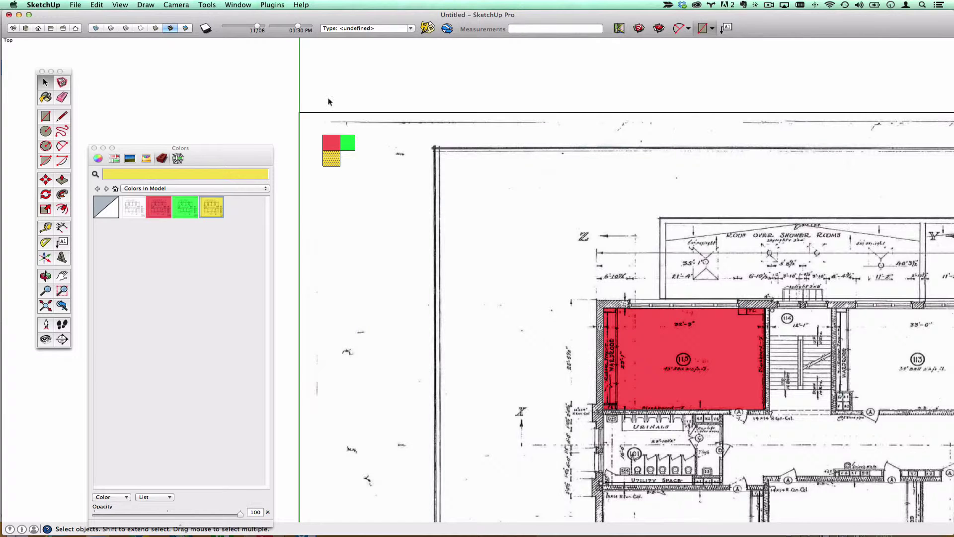
# - Sample the green margin swatch and paint the upper-left classroom of the floor plan (115) with it
pyautogui.click(45, 98)
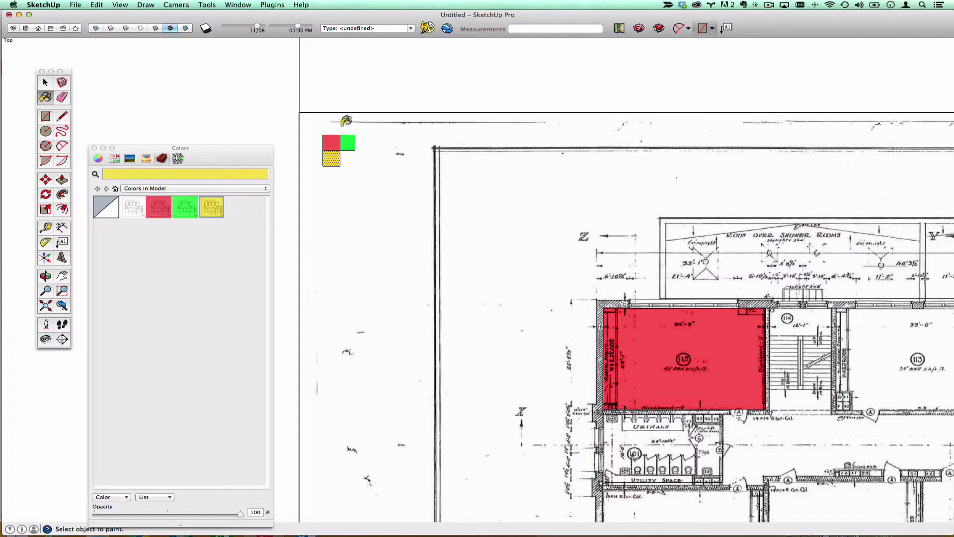
pyautogui.scroll(-3, 546, 252)
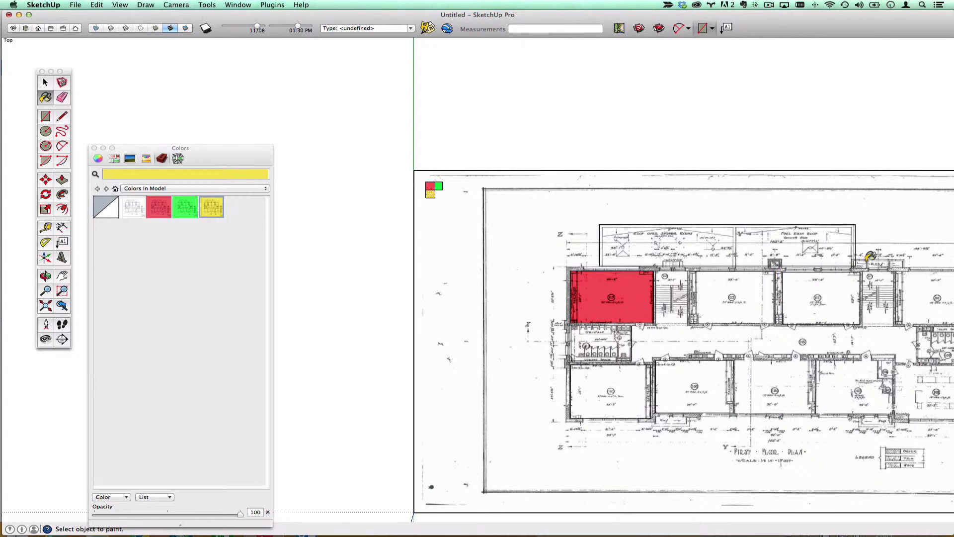
pyautogui.scroll(2, 442, 177)
pyautogui.scroll(1, 442, 177)
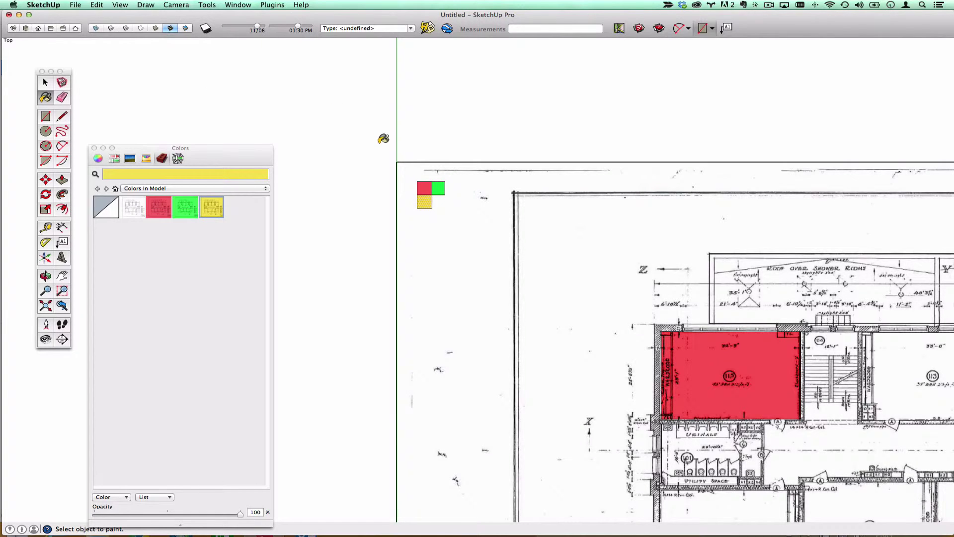
pyautogui.press('super')
pyautogui.click(717, 355)
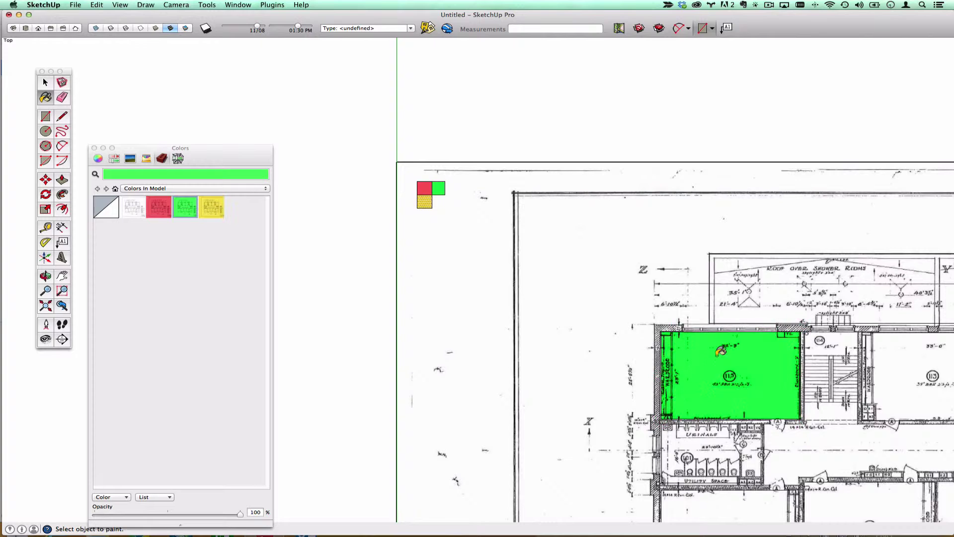
# - Sample the yellow margin swatch and paint the classroom at the plan's lower-left corner with it
pyautogui.scroll(-3, 721, 351)
pyautogui.keyDown('shift'); pyautogui.moveTo(735, 330); pyautogui.dragTo(428, 160, button='middle'); pyautogui.keyUp('shift')
pyautogui.moveTo(427, 160); pyautogui.dragTo(450, 157)
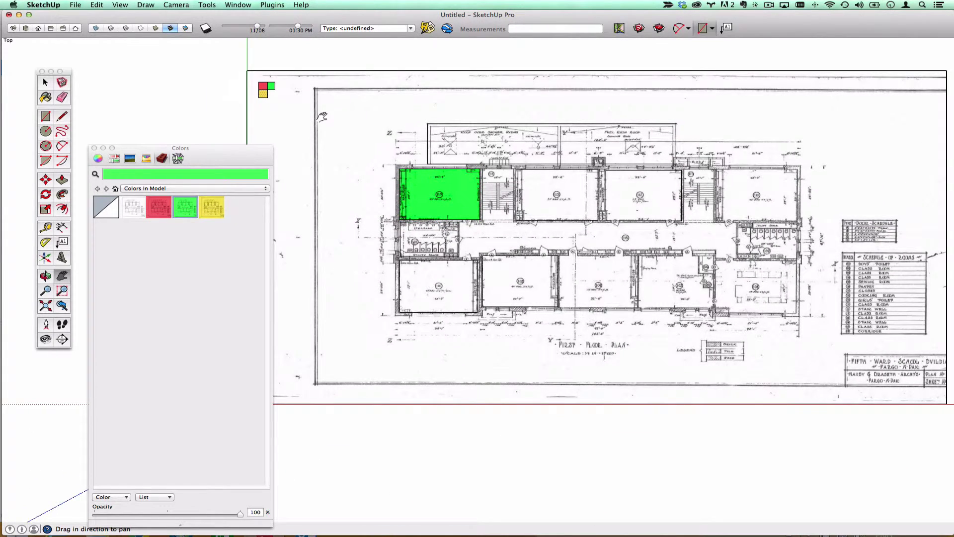
pyautogui.click(49, 97)
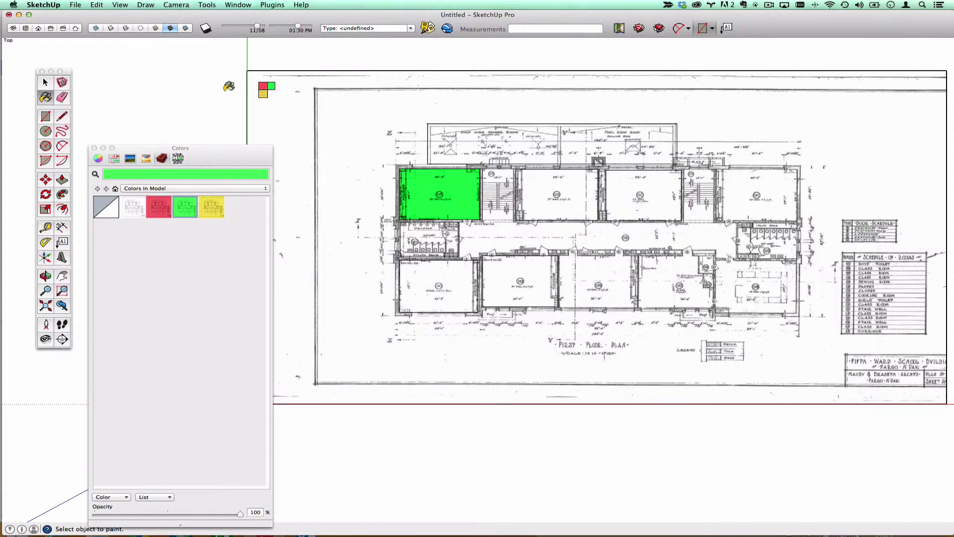
pyautogui.press('super')
pyautogui.click(463, 275)
pyautogui.click(463, 275)
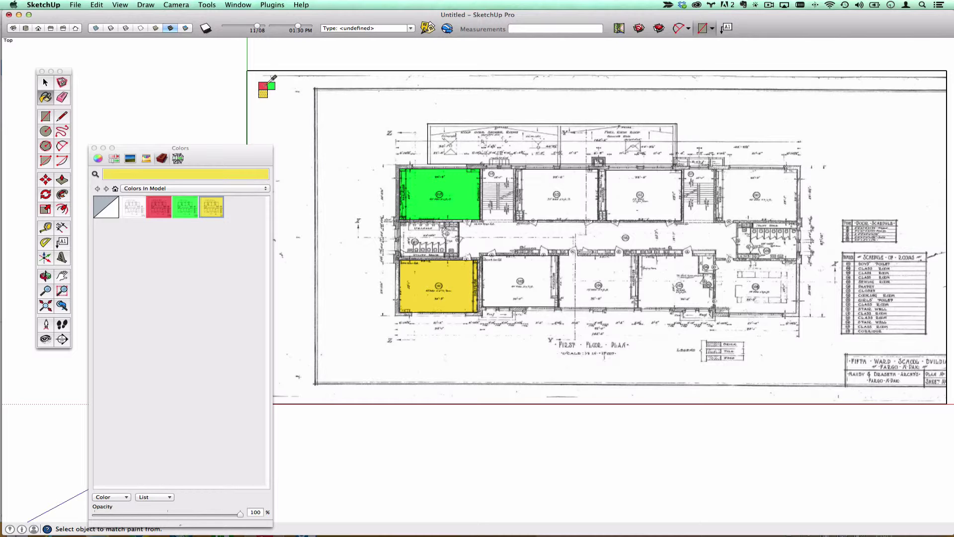
# - Using the margin swatches, paint the roof area over the shower rooms red and the second classroom in the upper and lower rows green
pyautogui.keyDown('alt'); pyautogui.click(521, 130); pyautogui.keyUp('alt')
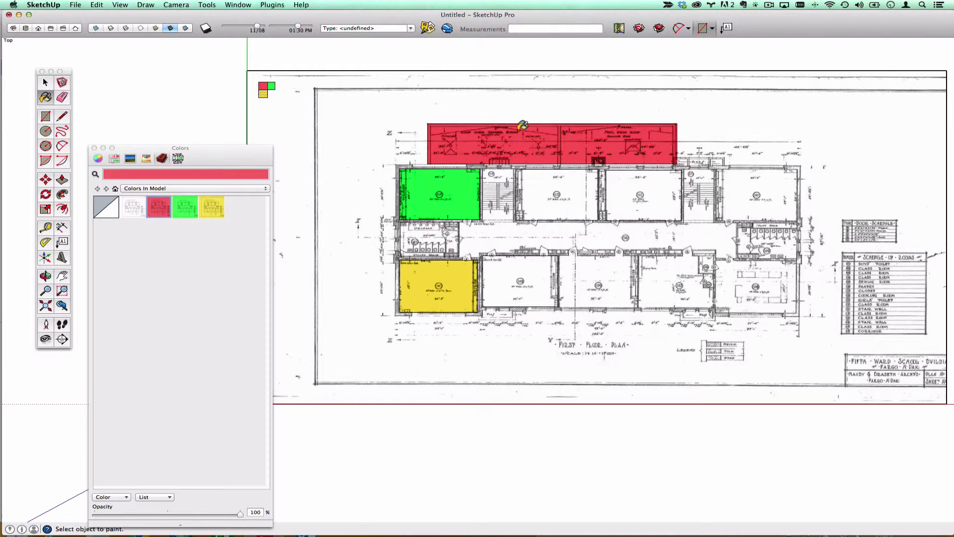
pyautogui.click(522, 129)
pyautogui.keyDown('alt'); pyautogui.click(272, 85); pyautogui.keyUp('alt')
pyautogui.click(572, 181)
pyautogui.click(537, 271)
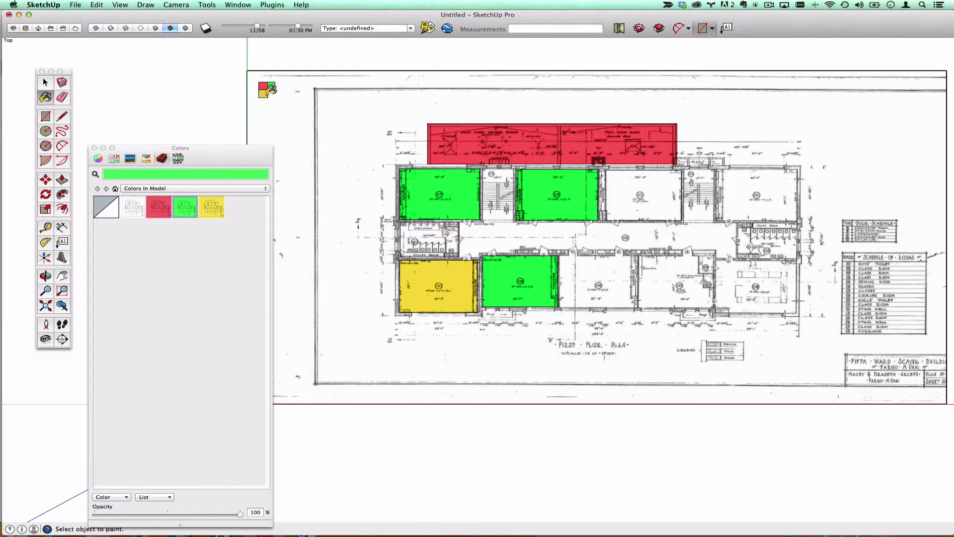
pyautogui.press('super')
pyautogui.keyDown('super'); pyautogui.click(440, 235); pyautogui.keyUp('super')
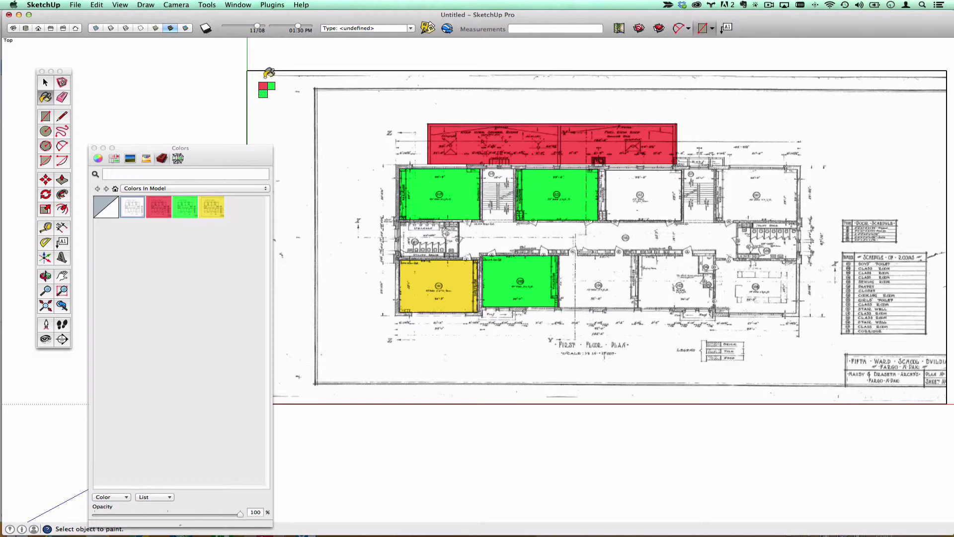
pyautogui.click(120, 5)
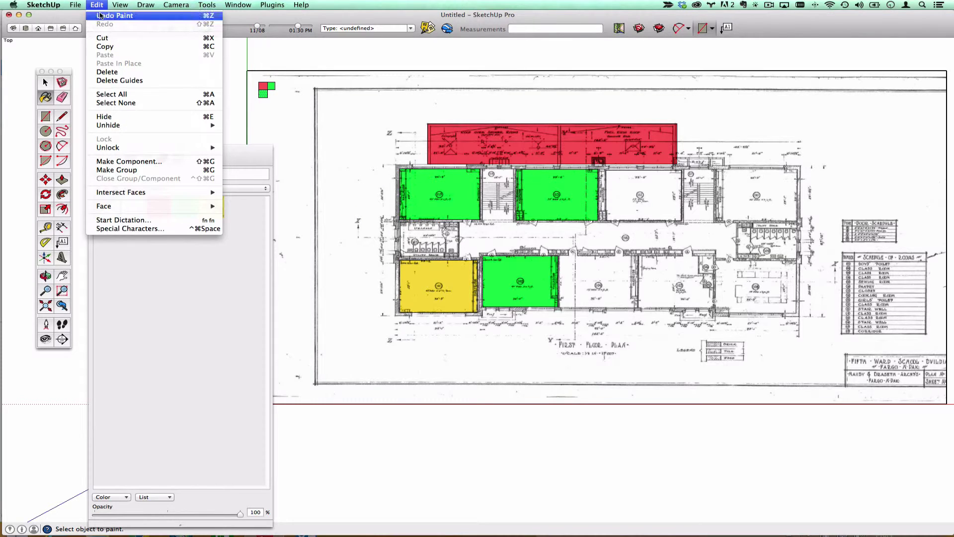
pyautogui.click(100, 16)
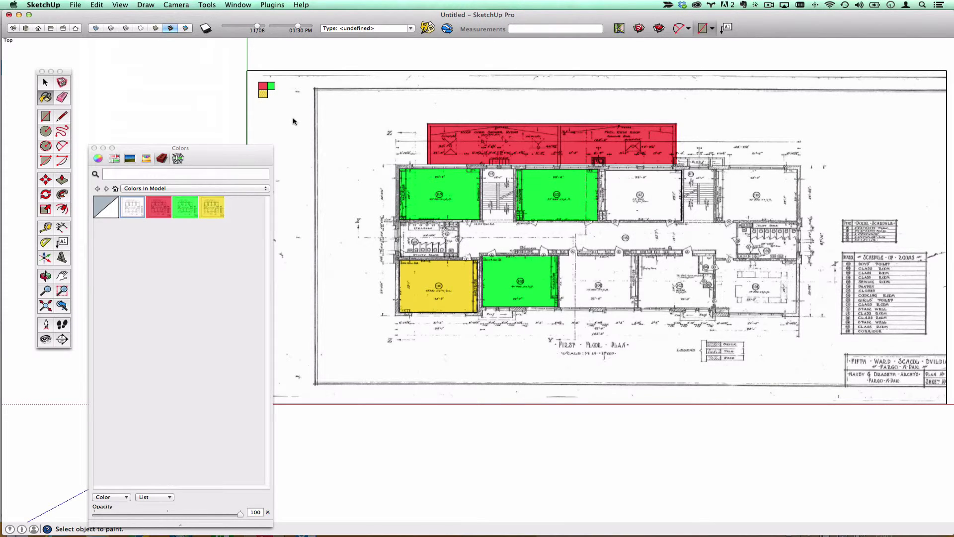
# - Sample the yellow margin swatch and paint the toilet room between the two left-hand classrooms with it
pyautogui.click(106, 101)
pyautogui.press('alt')
pyautogui.press('super')
pyautogui.click(436, 227)
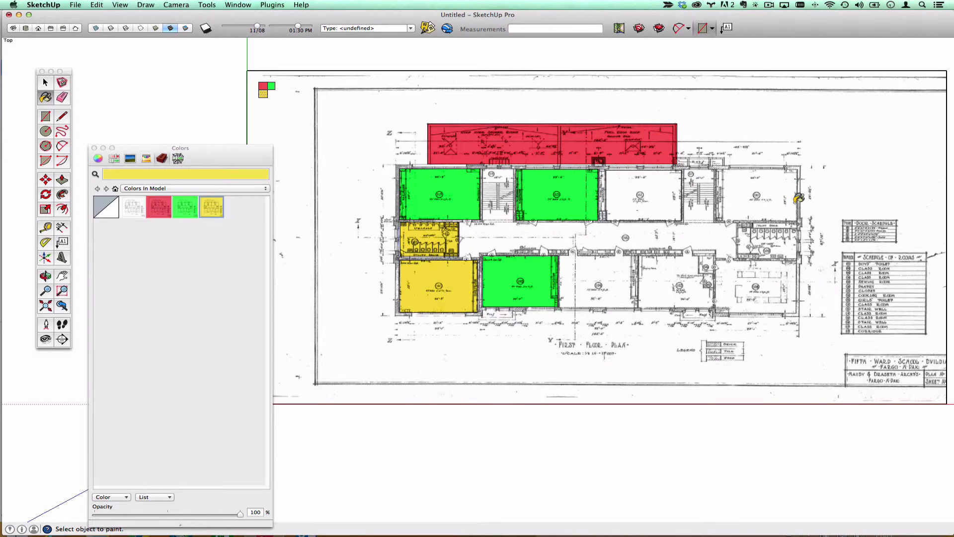
# - Calculate the total area of the green material from the upper-left classroom face
pyautogui.click(46, 85)
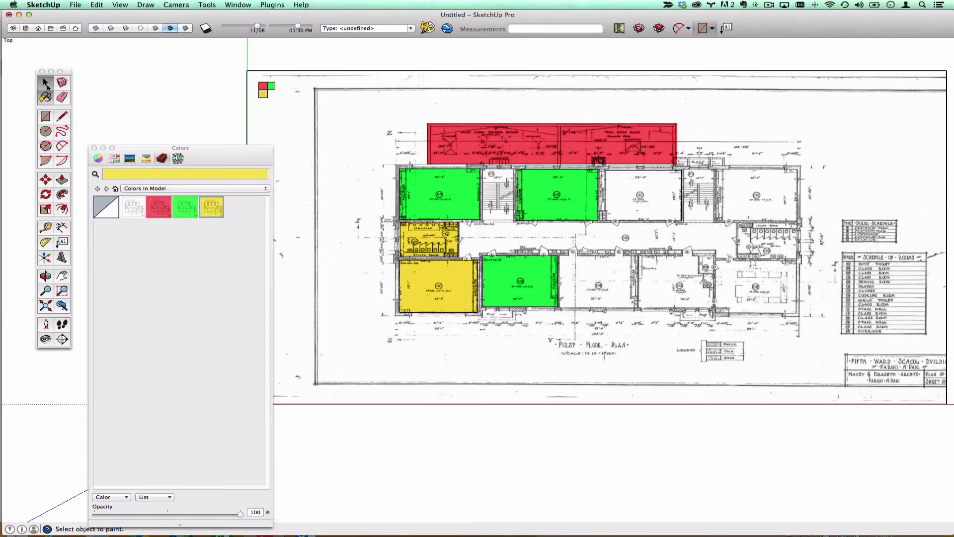
pyautogui.click(452, 201)
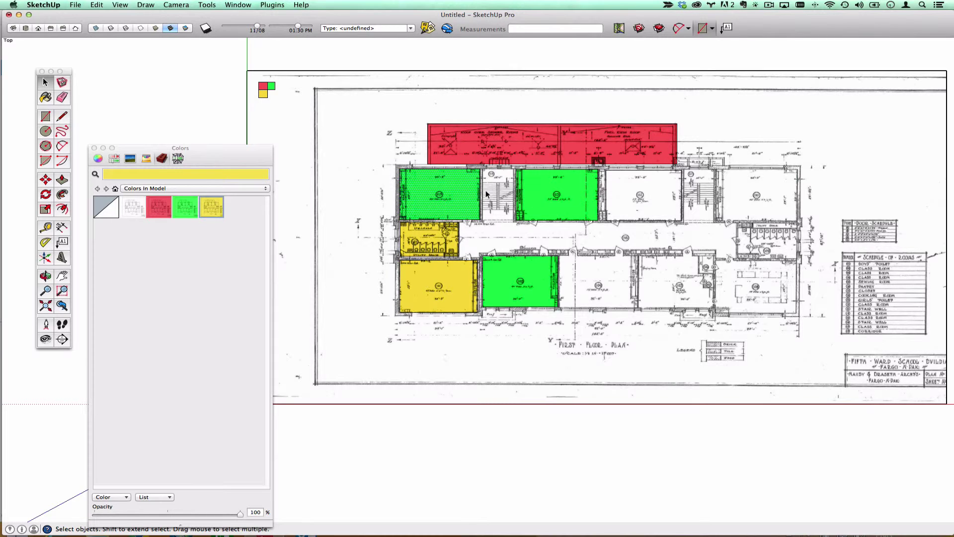
pyautogui.rightClick(462, 186)
pyautogui.moveTo(489, 227)
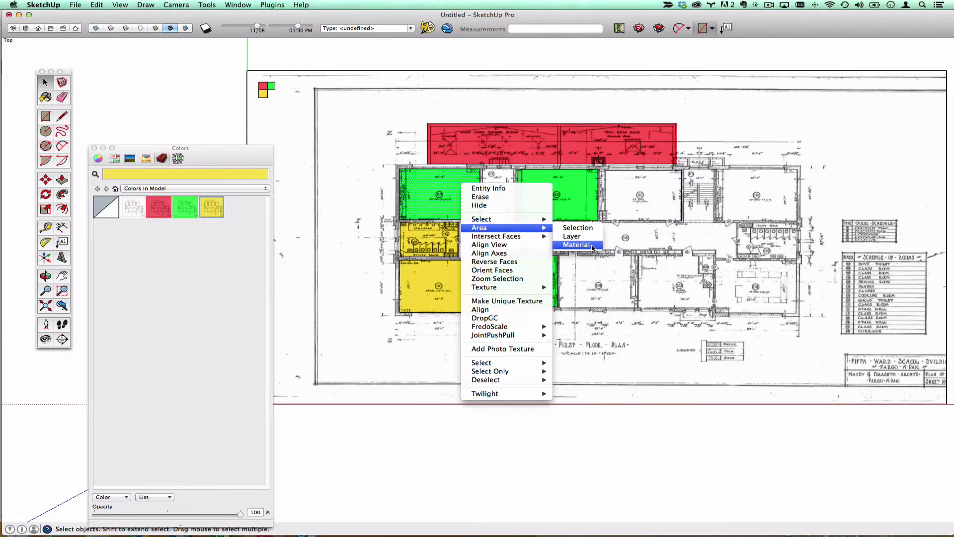
pyautogui.click(577, 245)
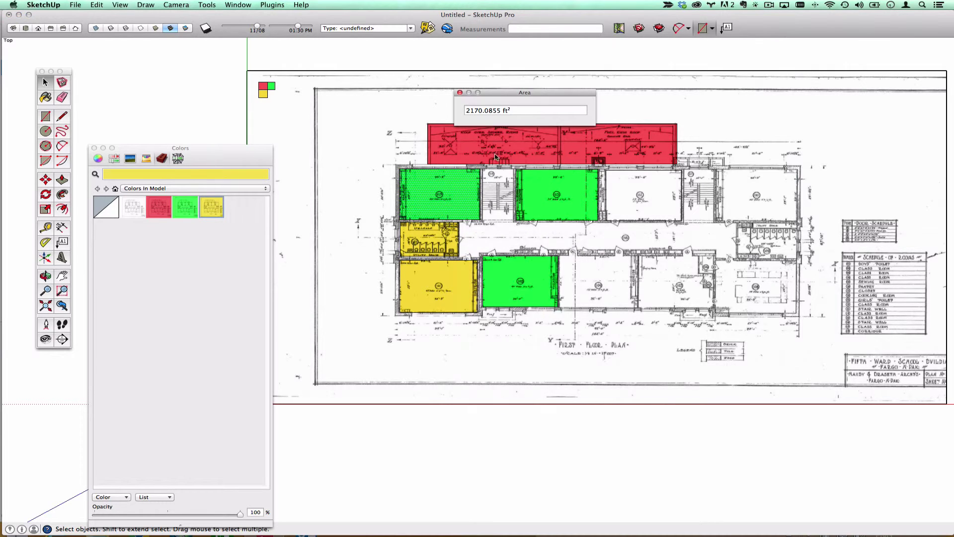
pyautogui.moveTo(482, 111); pyautogui.dragTo(469, 112)
pyautogui.click(460, 93)
# - Calculate the area of the selected red face over the shower rooms
pyautogui.rightClick(479, 131)
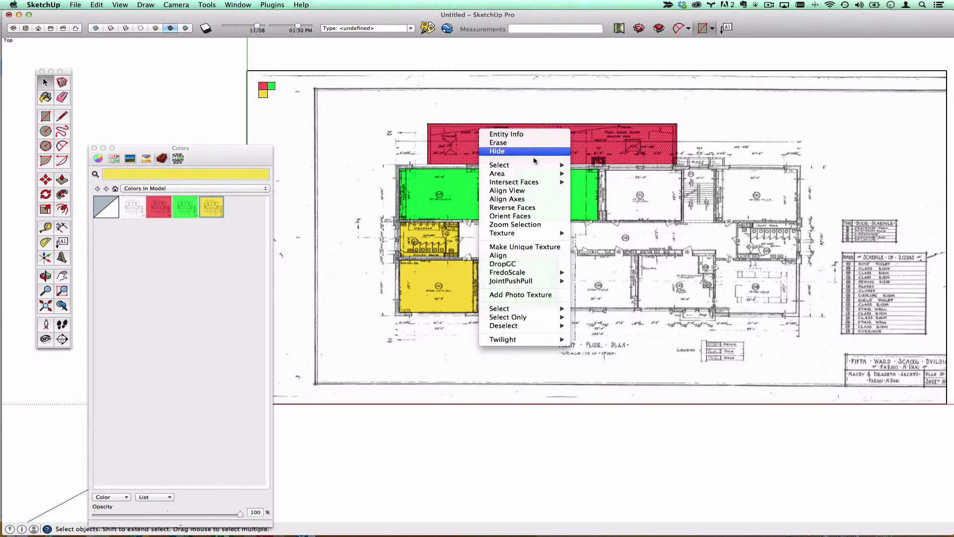
pyautogui.moveTo(541, 273)
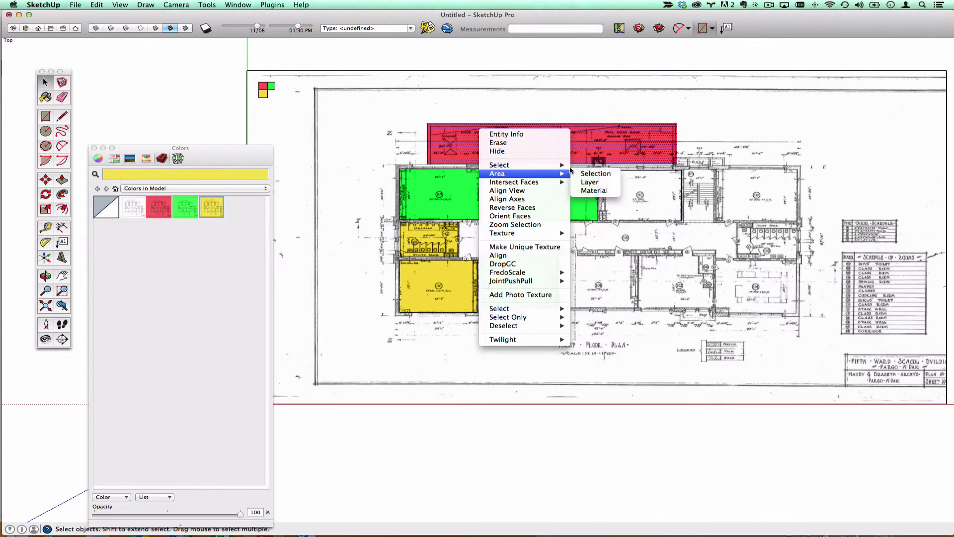
pyautogui.click(596, 174)
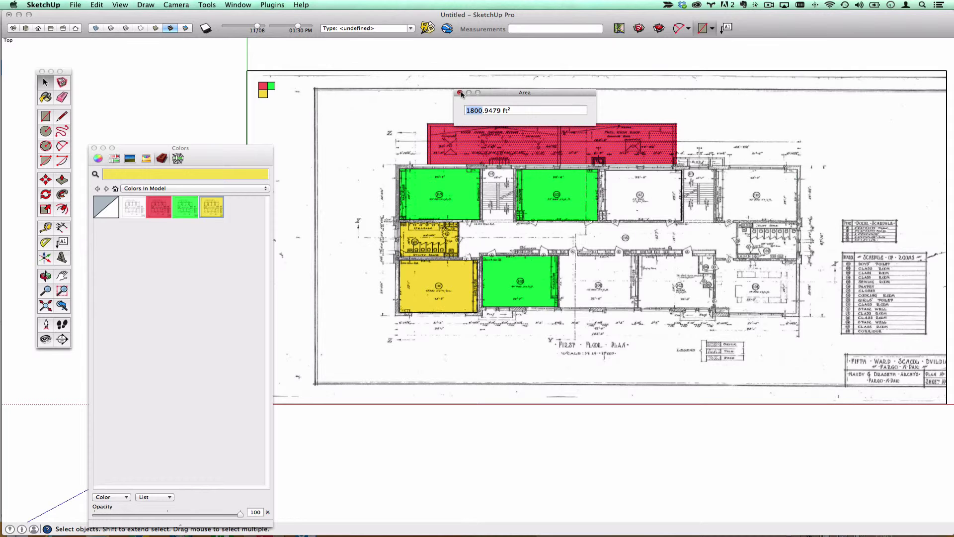
pyautogui.click(460, 93)
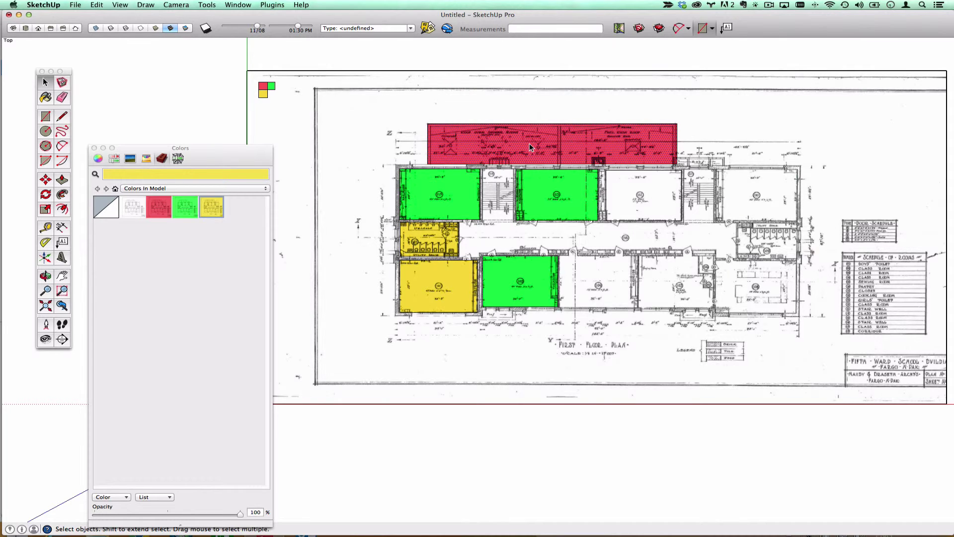
# - Trace the third and fourth lower-row classrooms with rectangles about 29' 10 3/4" by 23' 1 7/16" and 28' 3 5/8" by 22' 11 1/16"
pyautogui.click(630, 201)
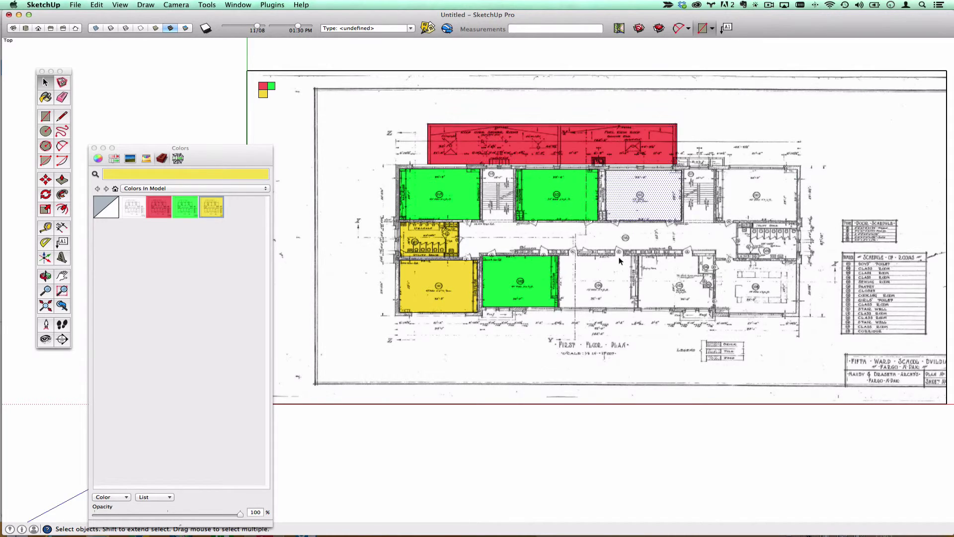
pyautogui.click(694, 281)
pyautogui.click(46, 116)
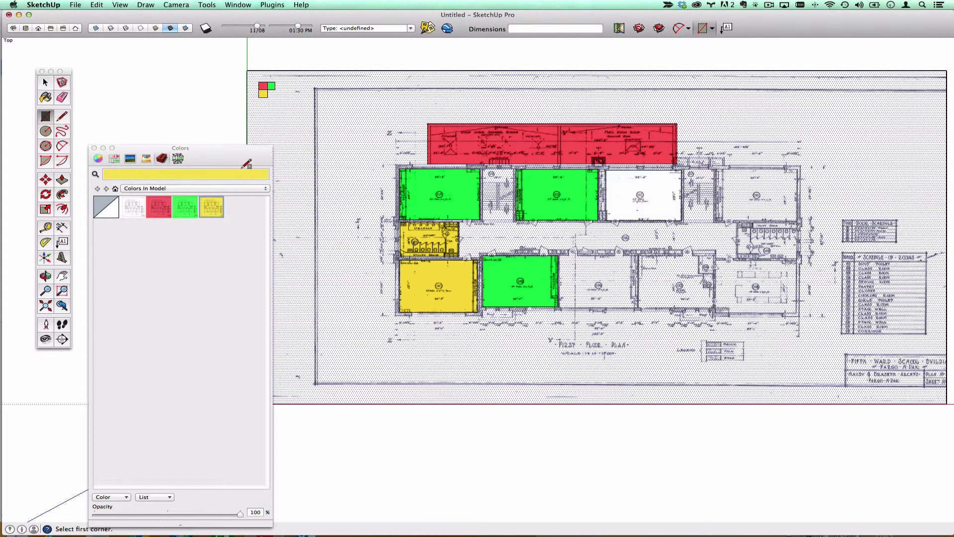
pyautogui.click(562, 255)
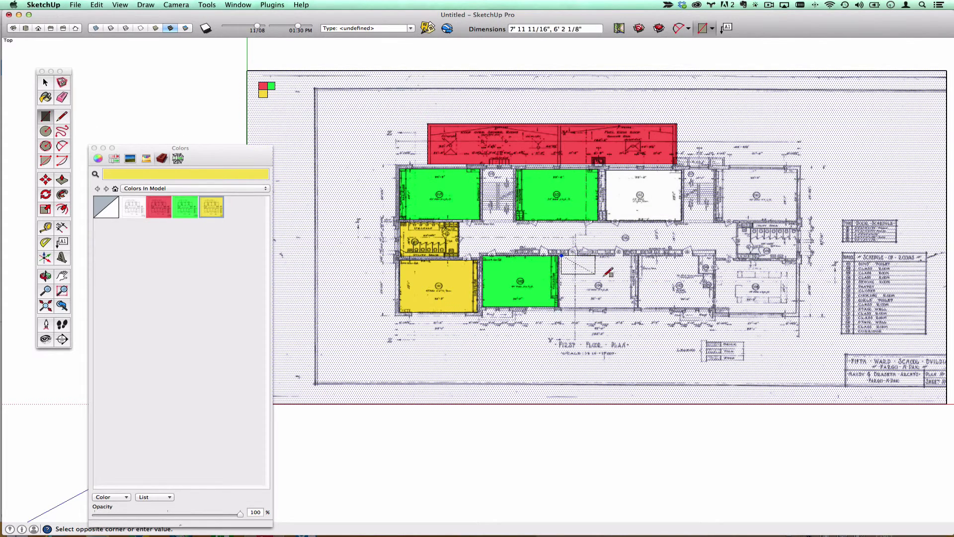
pyautogui.click(637, 307)
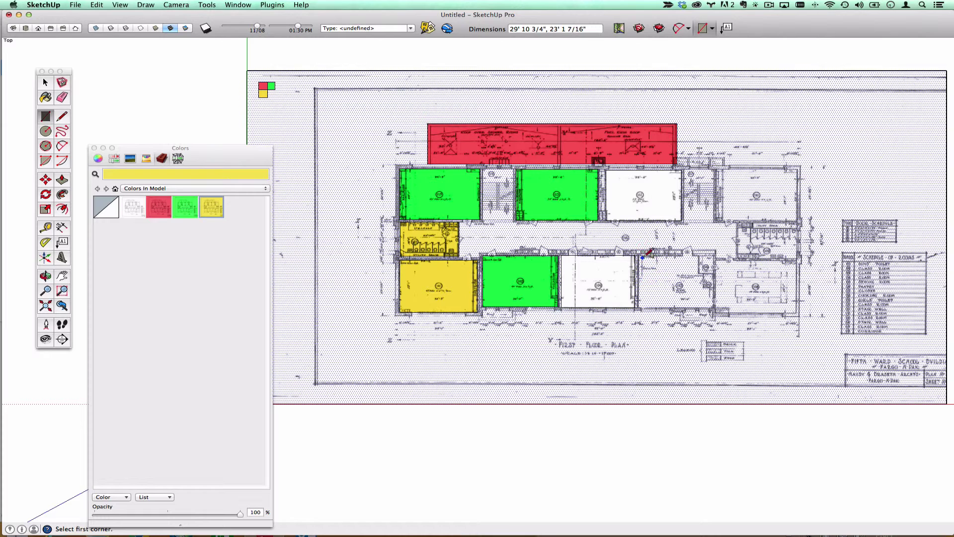
pyautogui.click(640, 255)
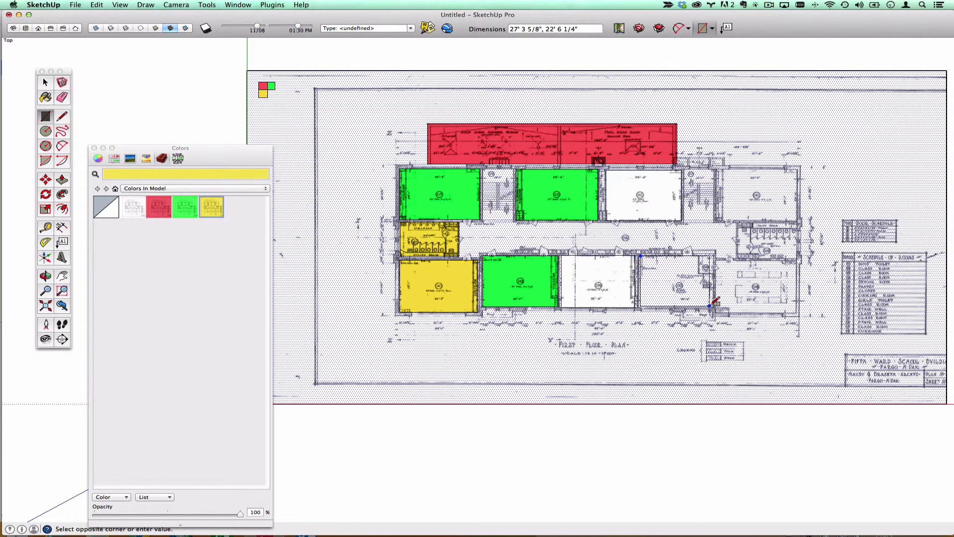
pyautogui.click(714, 307)
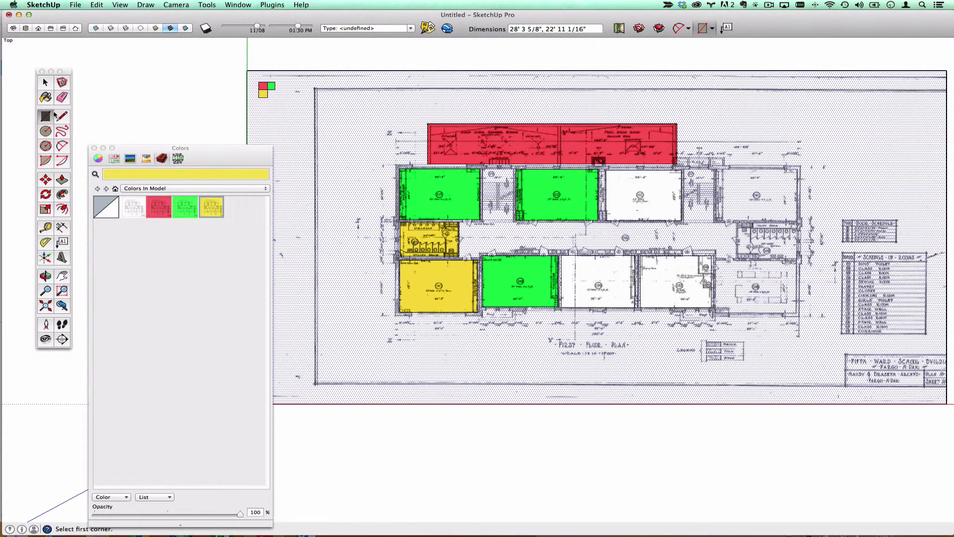
# - Select the three traced, untinted classroom faces one at a time to check that each is separate
pyautogui.click(47, 86)
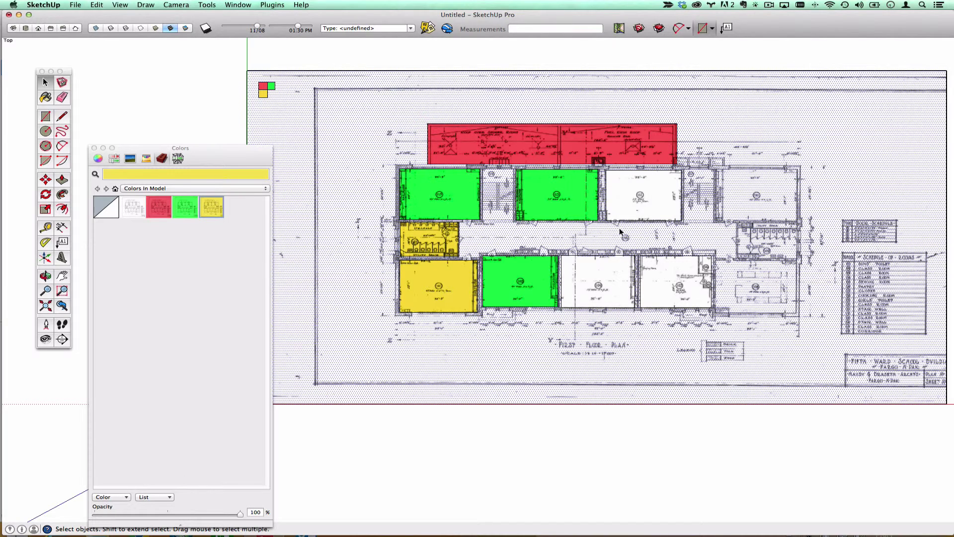
pyautogui.click(646, 187)
pyautogui.click(618, 280)
pyautogui.click(679, 287)
pyautogui.click(647, 200)
pyautogui.click(621, 283)
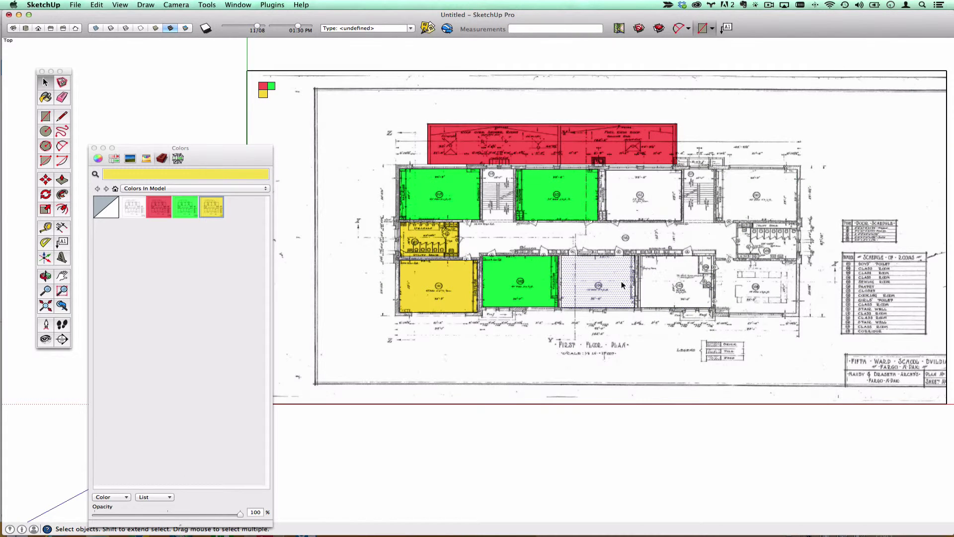
# - Paint the third upper-row classroom with the red material, and repaint it with the yellow one sampled from the plan
pyautogui.click(45, 97)
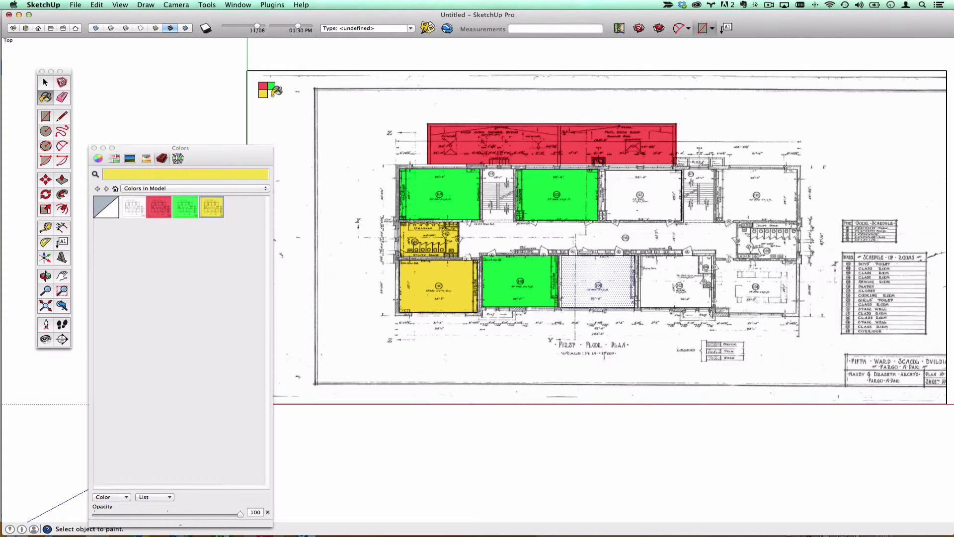
pyautogui.press('super')
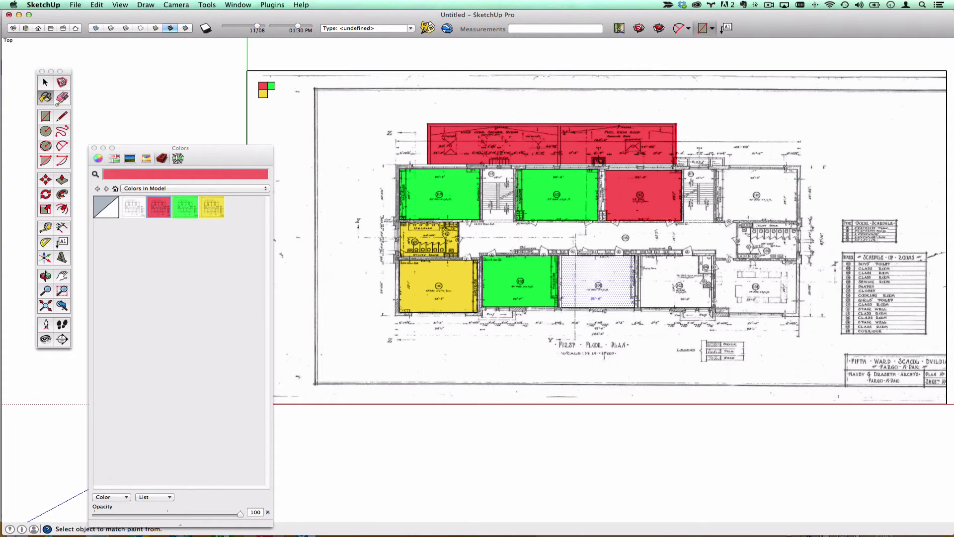
pyautogui.click(426, 239)
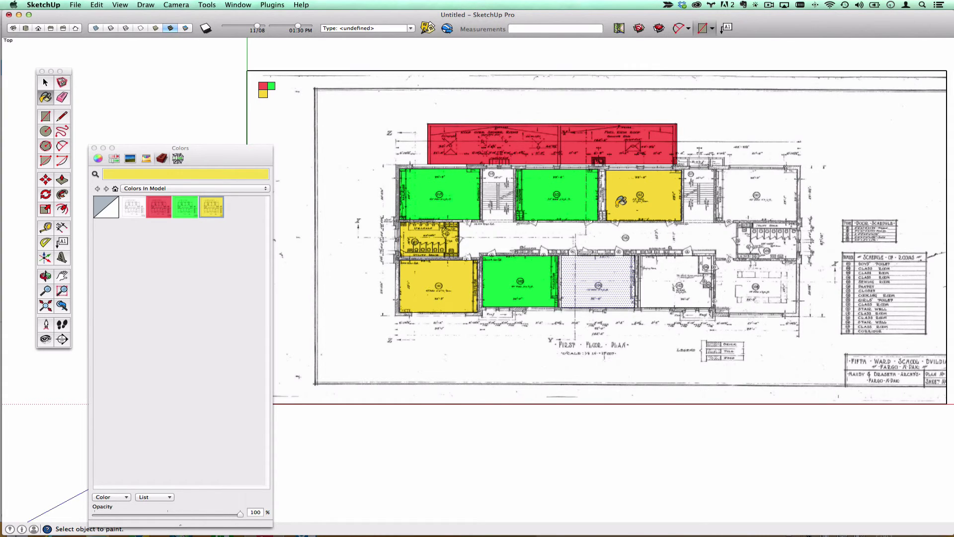